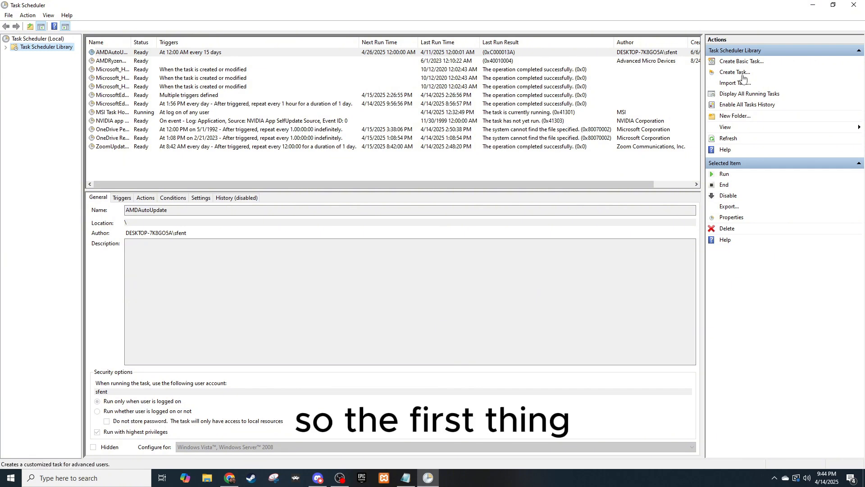
Create a new task in the Task Scheduler Library and name it Email_daily
click(739, 73)
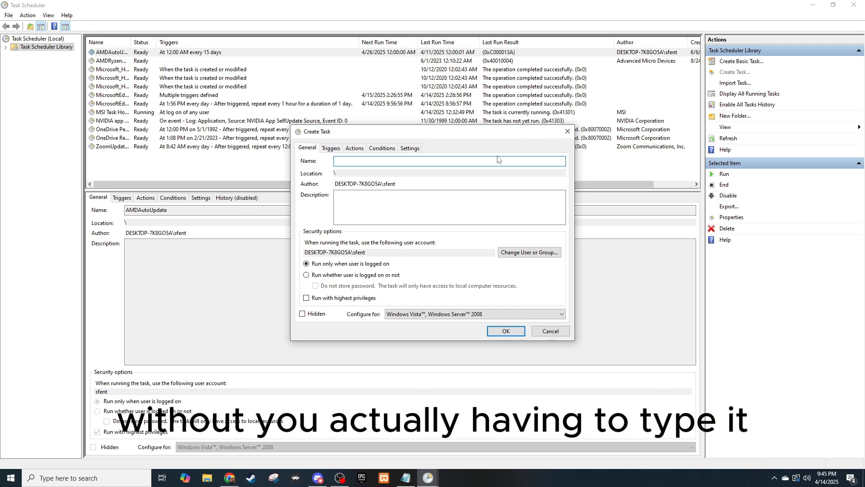
text(E)
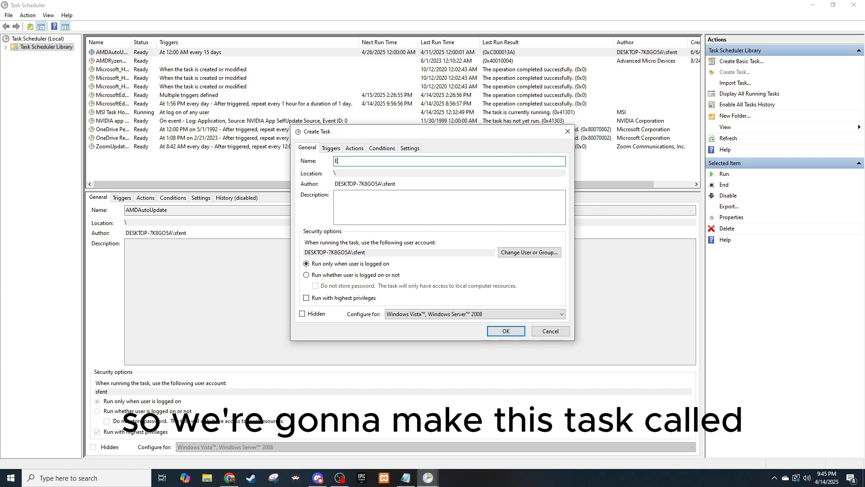
text(mail_da)
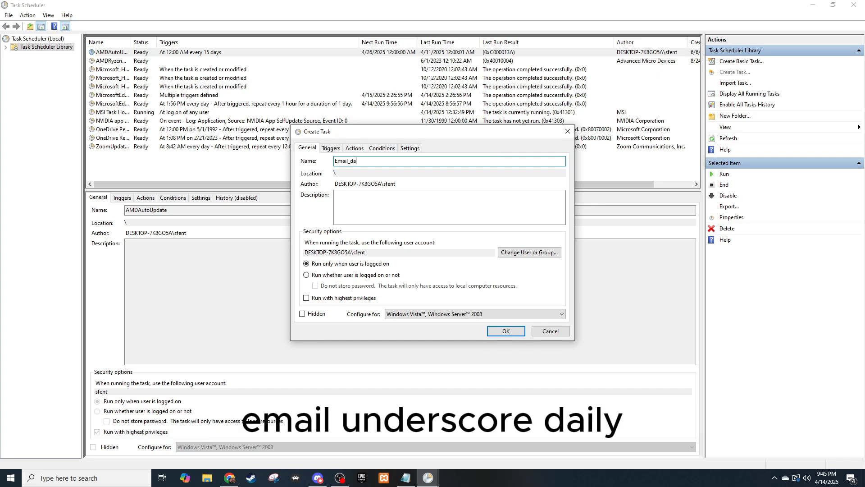
text(ilyu)
key(BackSpace)
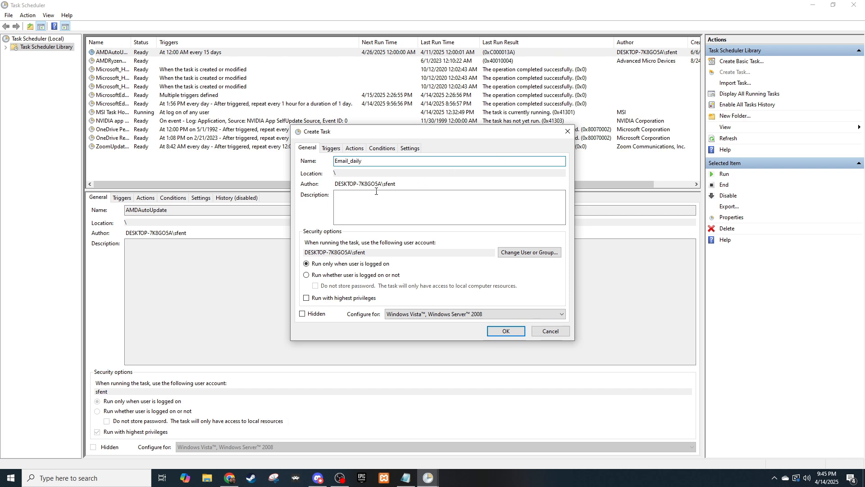
Give the task the description "daily email" and configure it for Windows 10
click(378, 195)
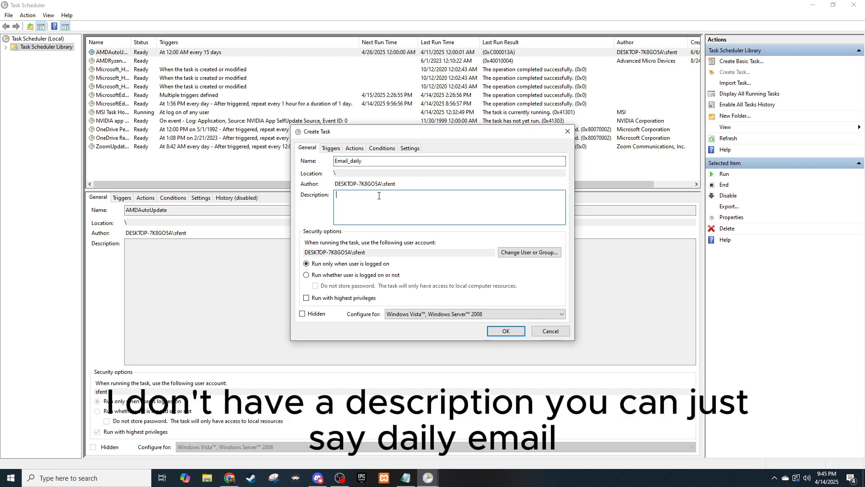
text(dailu)
key(BackSpace)
key(BackSpace)
text(y )
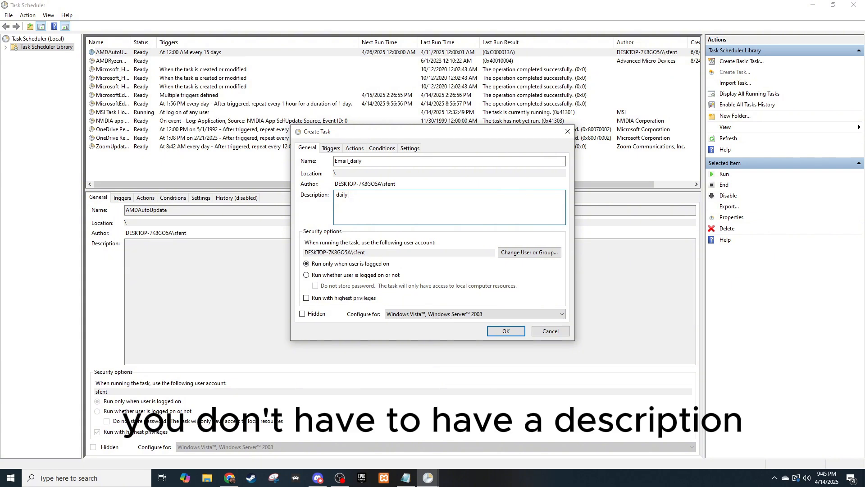
text(email)
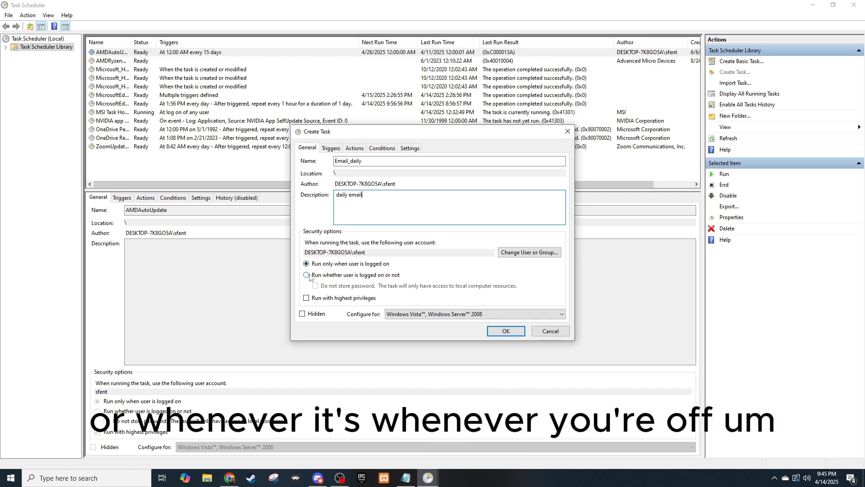
click(469, 315)
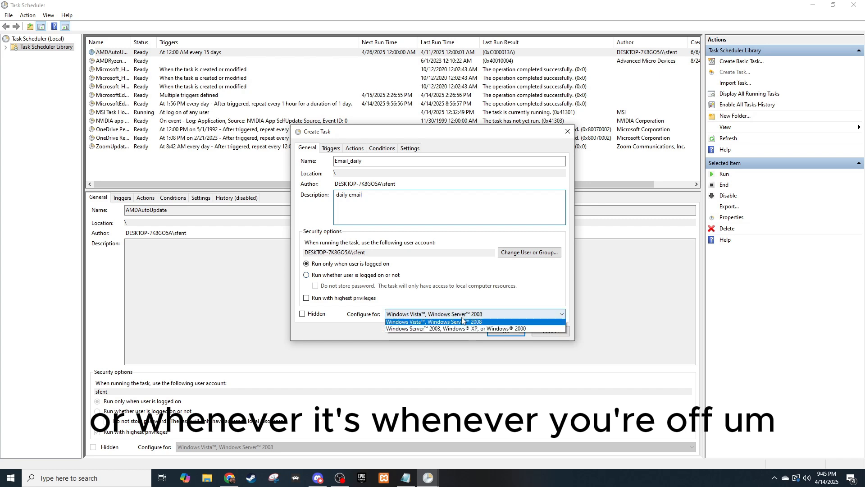
click(444, 324)
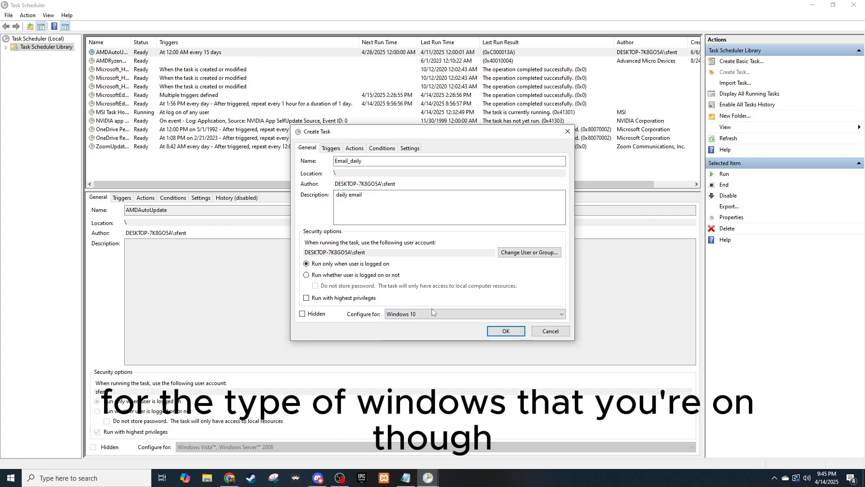
Add a scheduled trigger to the task that recurs daily, every 1 day
click(331, 149)
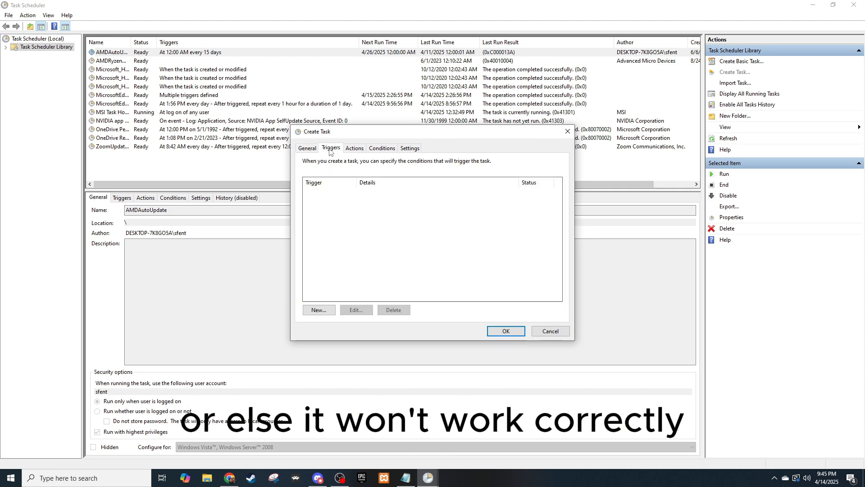
click(320, 311)
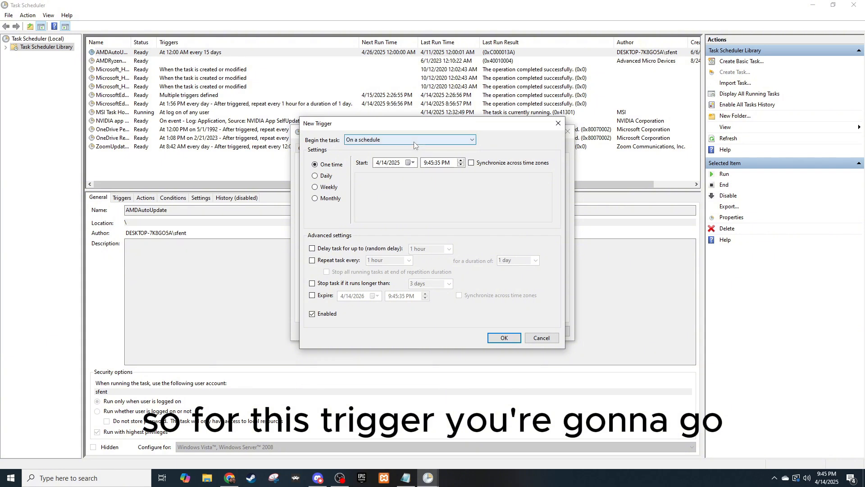
click(324, 176)
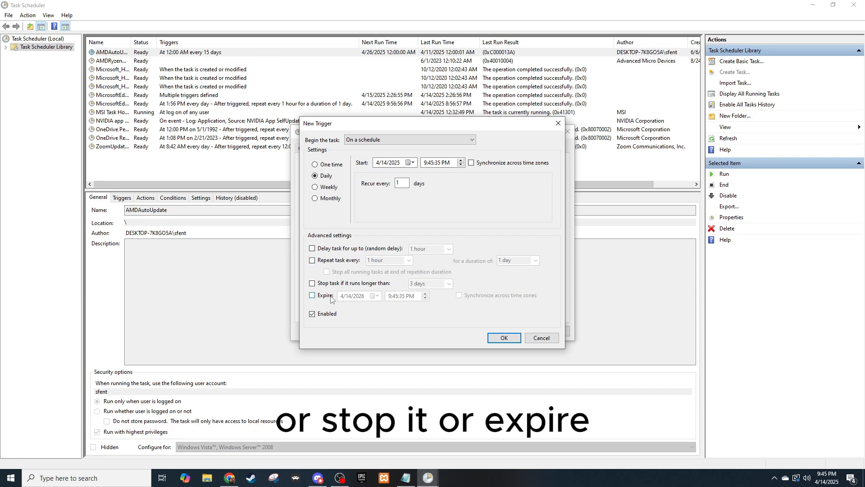
click(505, 337)
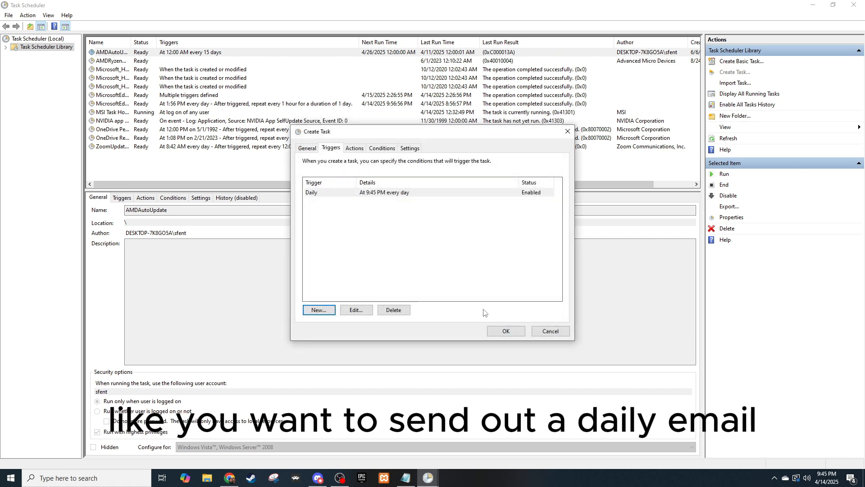
Edit the daily trigger so that its start time is 3:40:35 PM
click(352, 149)
click(335, 151)
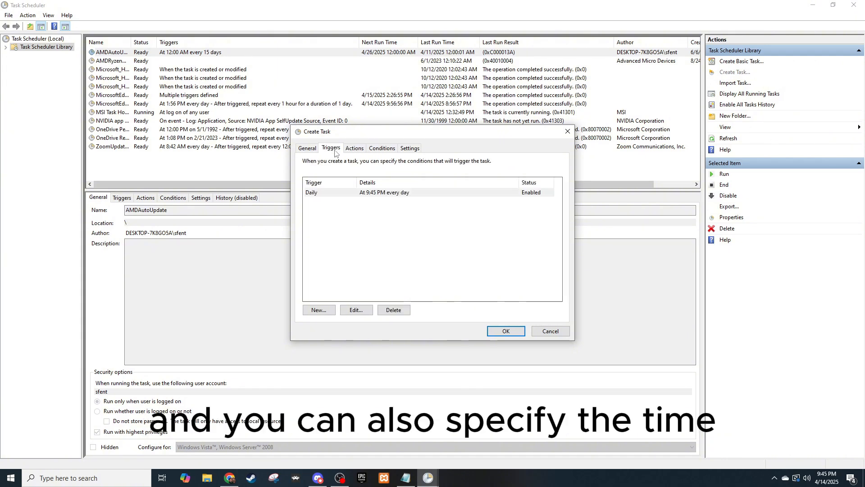
click(356, 310)
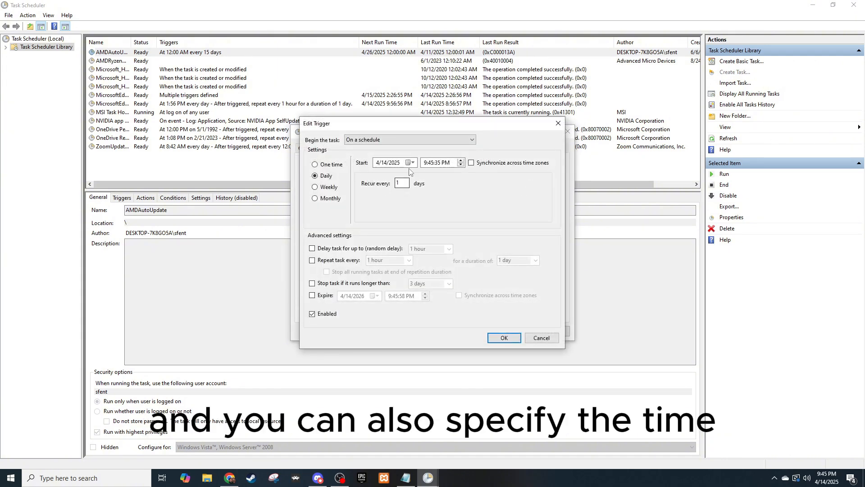
click(446, 164)
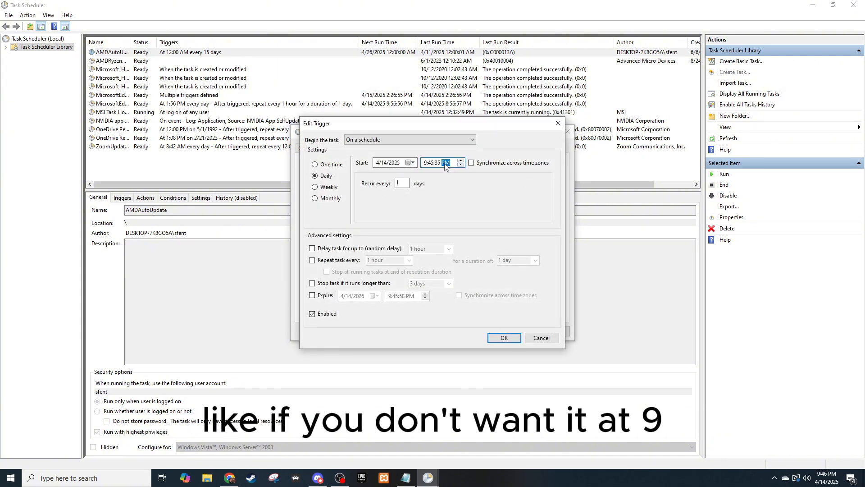
click(431, 163)
click(460, 165)
click(461, 166)
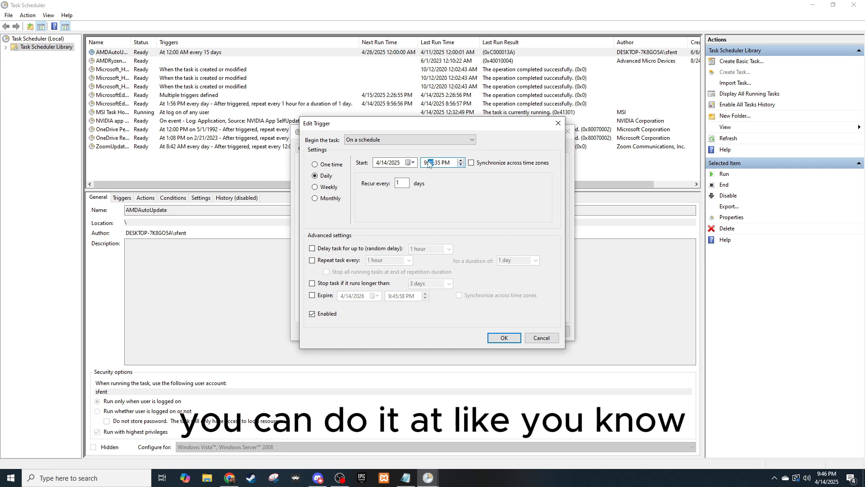
click(426, 163)
click(460, 166)
click(460, 165)
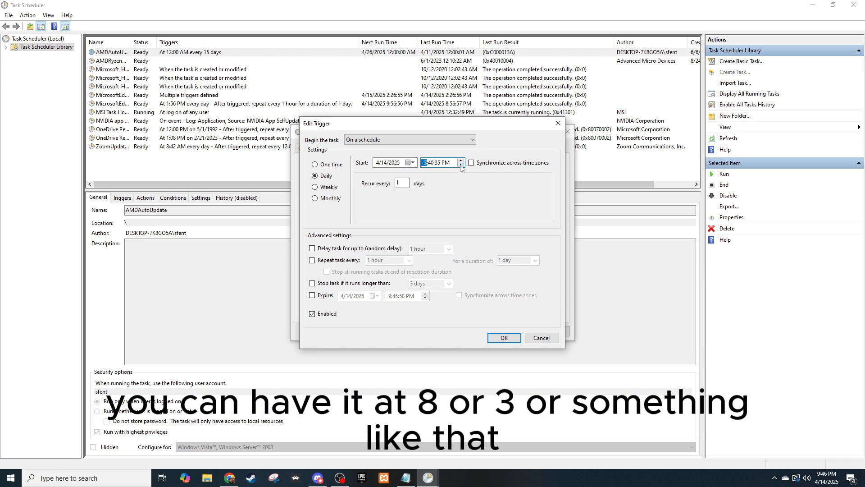
click(504, 338)
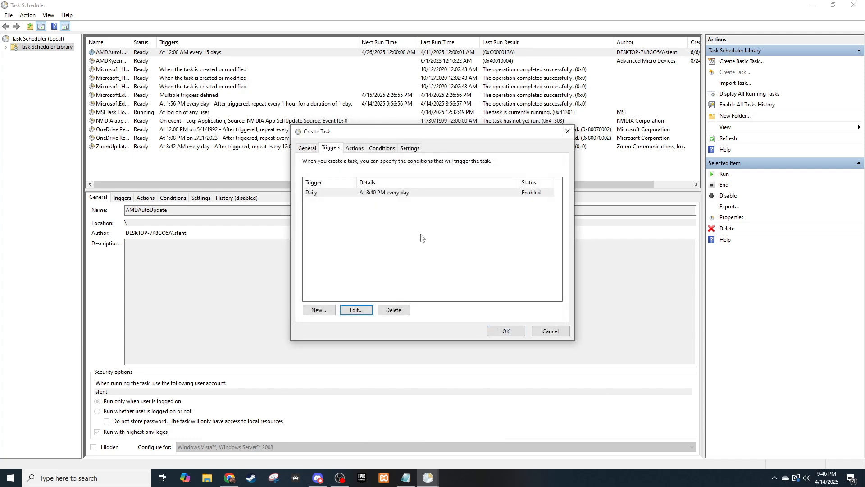
click(369, 193)
click(365, 312)
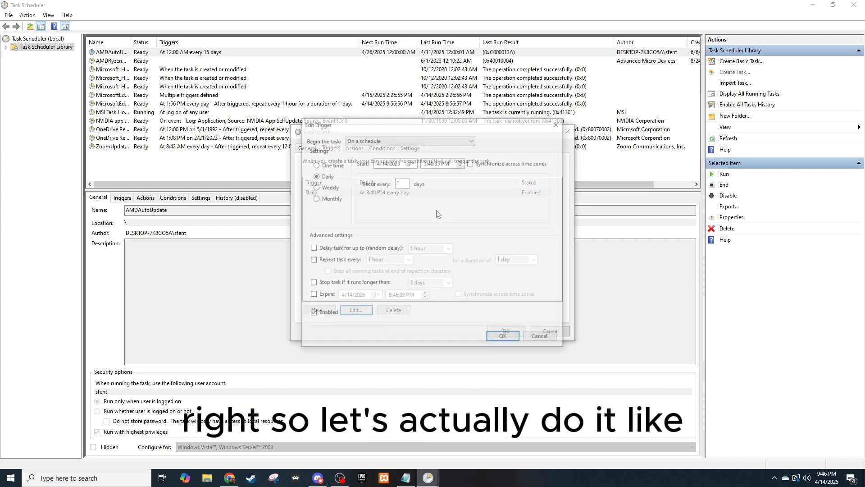
click(427, 163)
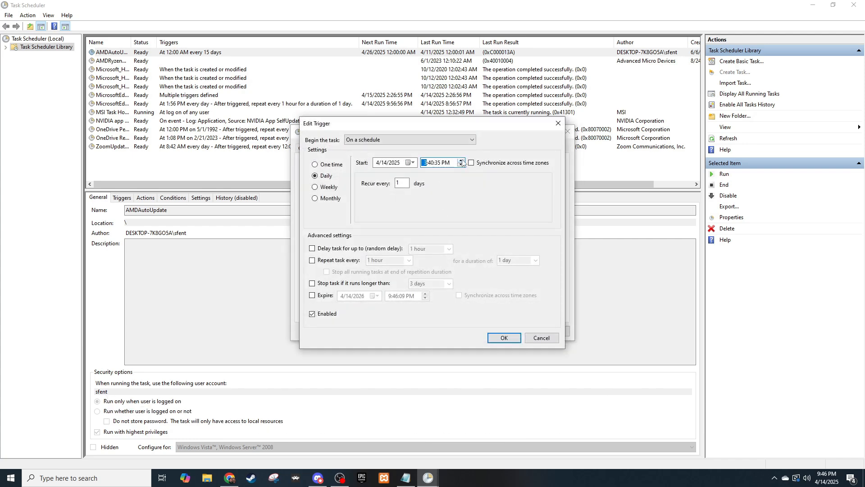
click(504, 338)
Begin a new action for the task that starts a program
click(356, 148)
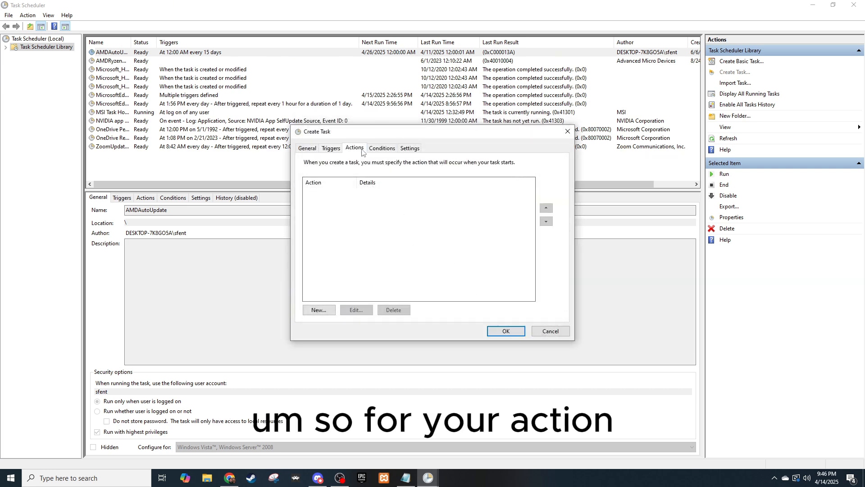
click(319, 311)
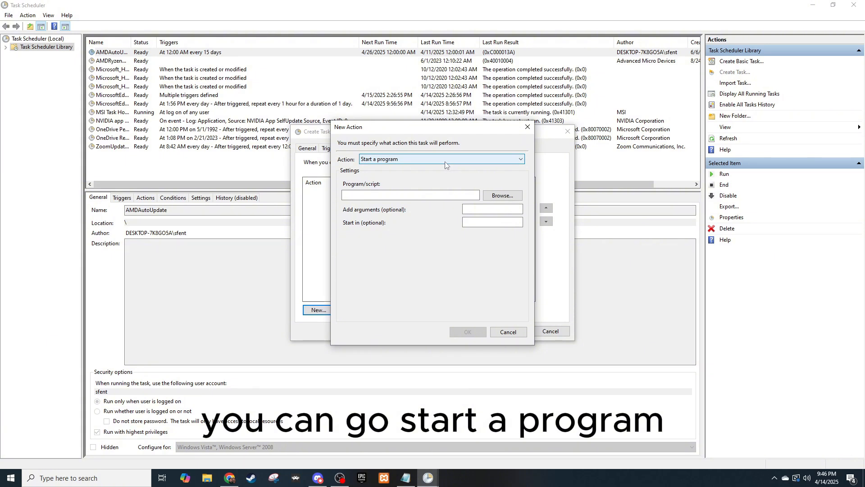
click(502, 196)
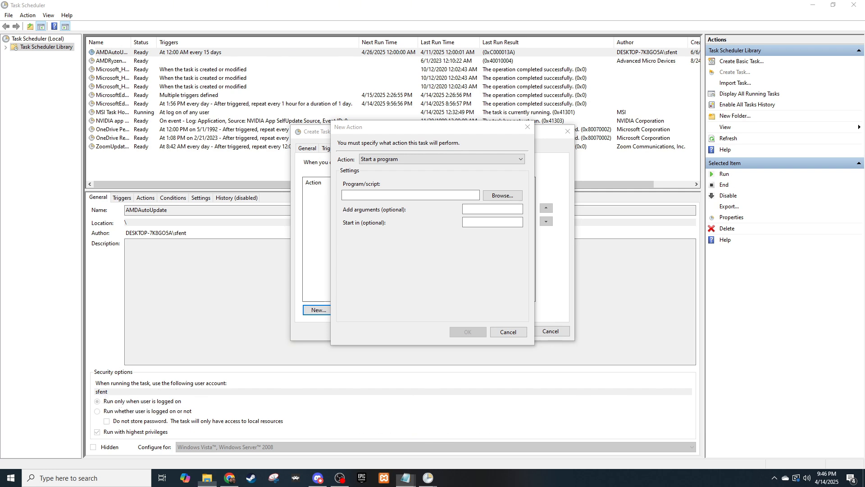
Review the sender, recipient, subject and credential lines of the daily_email script in Notepad, and close it
drag(864, 225, 337, 99)
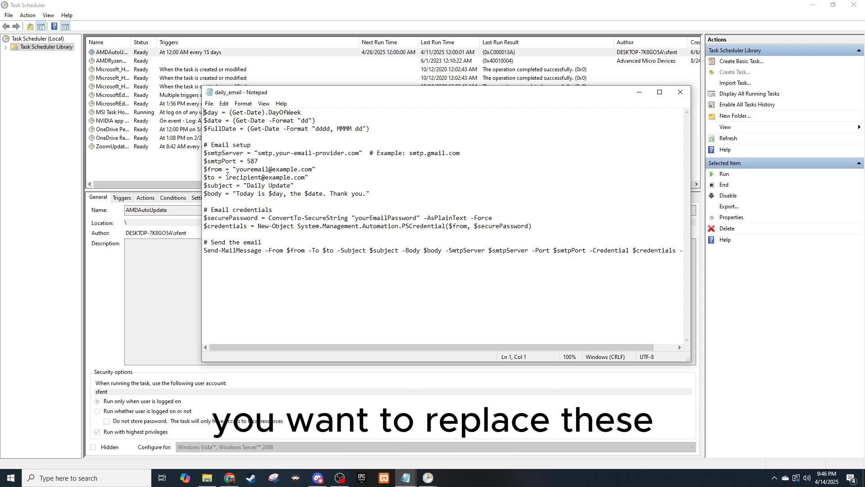
click(305, 178)
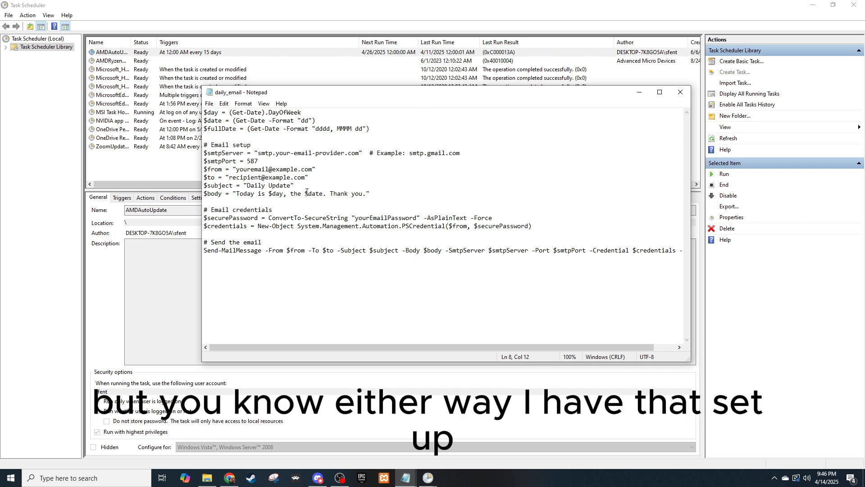
click(680, 92)
Choose daily_email.ps1 from the Downloads folder as the action's program/script
click(502, 195)
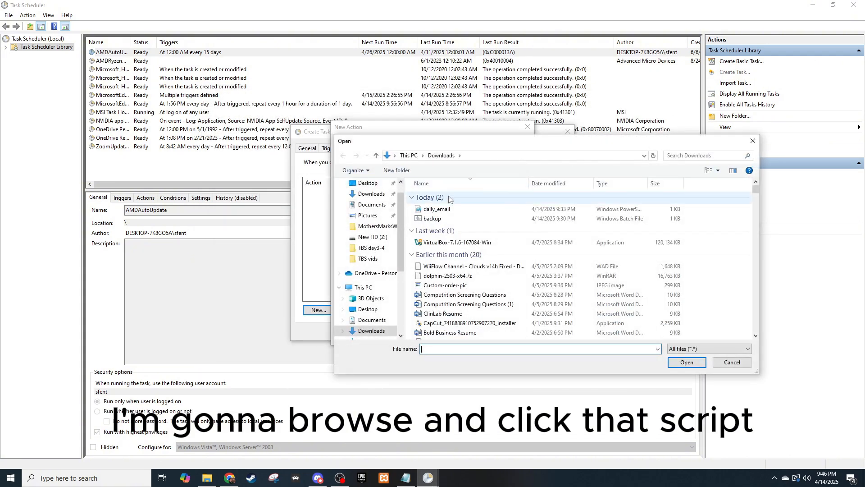
click(436, 209)
click(687, 363)
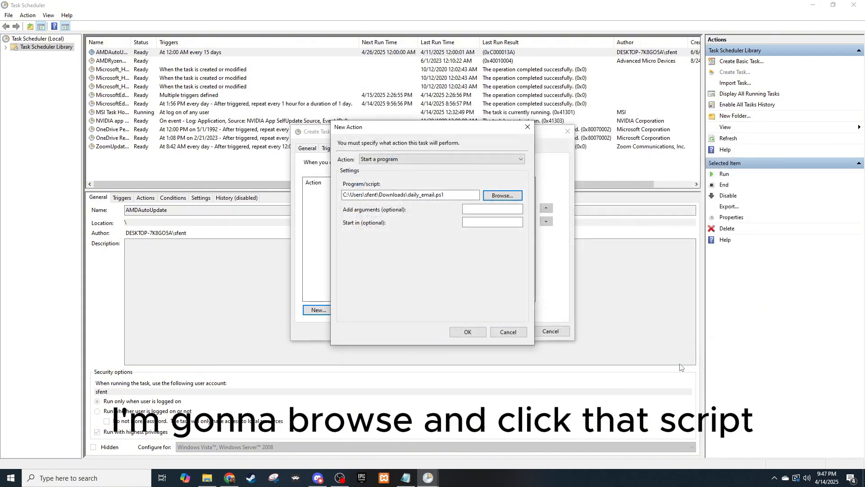
Fill the action's arguments with the copied -ExecutionPolicy string ending in Path\To\daily_email.ps1
click(474, 207)
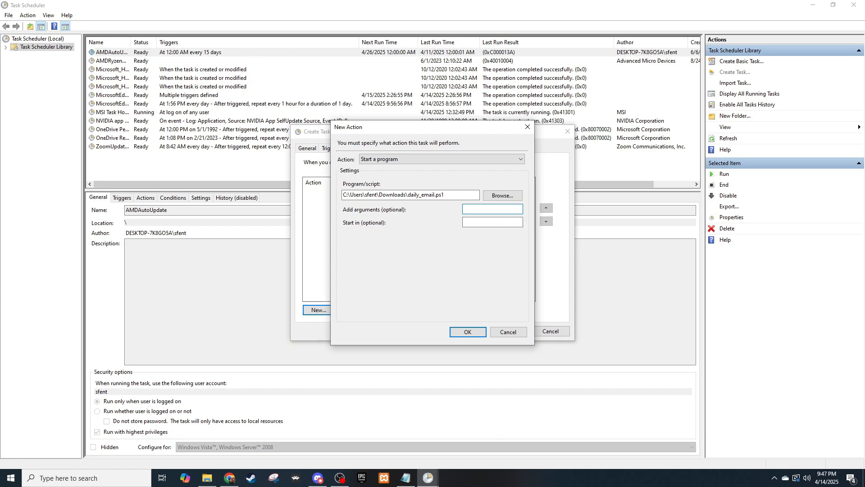
key(alt+Tab)
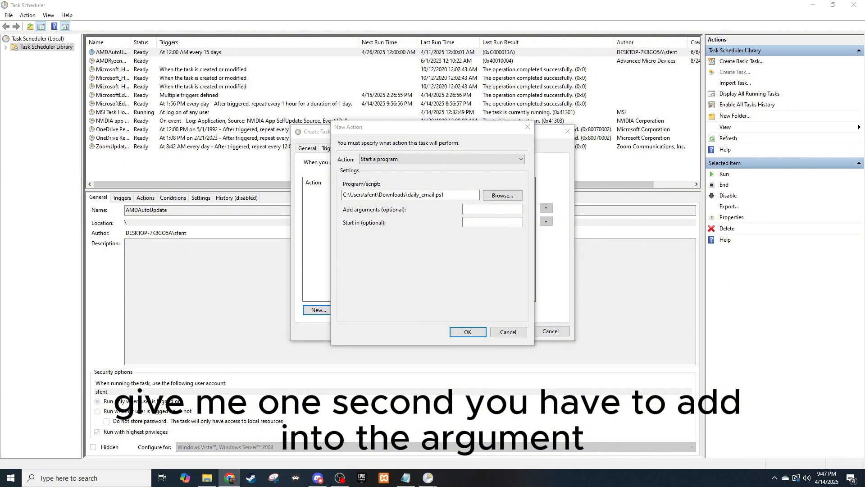
click(489, 208)
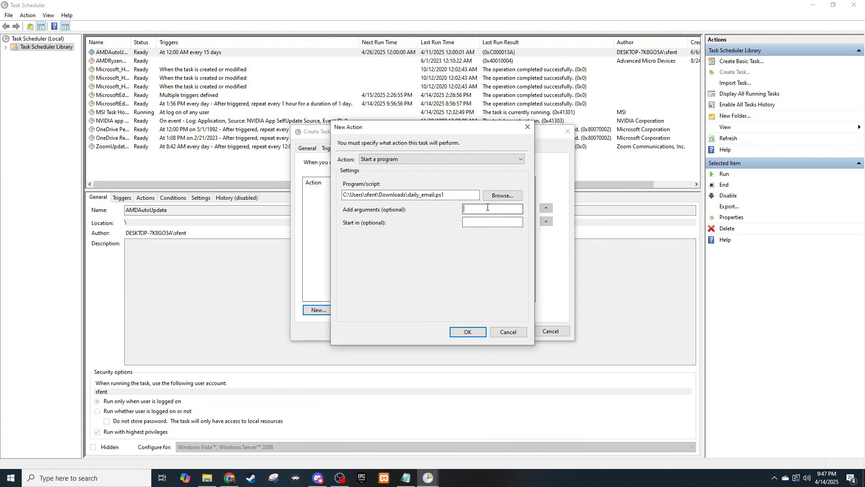
key(ctrl+v)
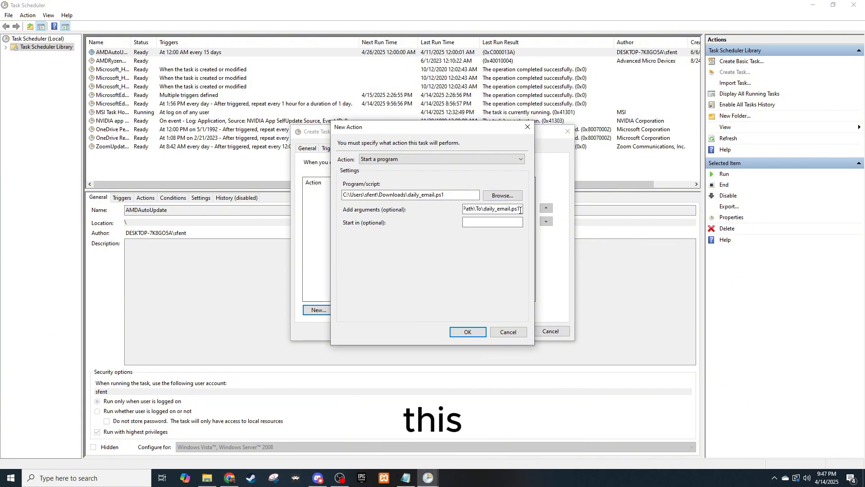
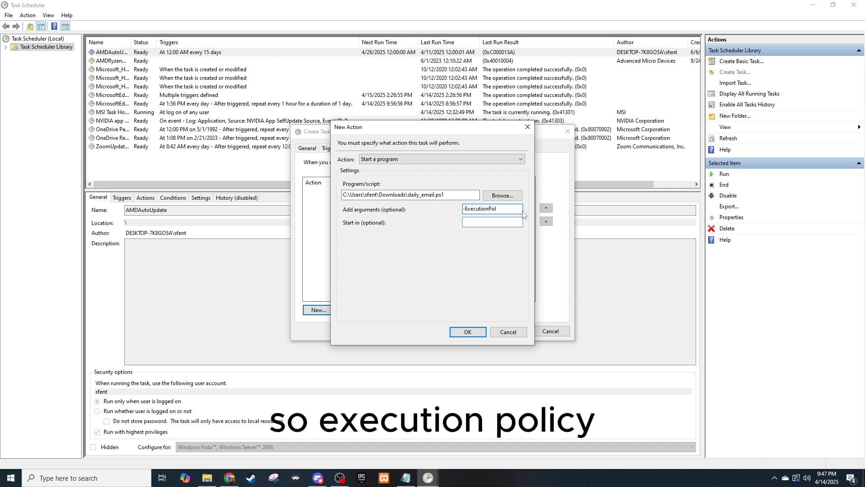
Clear the action's arguments and paste the same copied string into them again
key(BackSpace)
key(BackSpace)
key(BackSpace)
key(BackSpace)
key(BackSpace)
key(BackSpace)
key(BackSpace)
key(BackSpace)
key(BackSpace)
key(BackSpace)
key(BackSpace)
key(BackSpace)
key(ctrl+v)
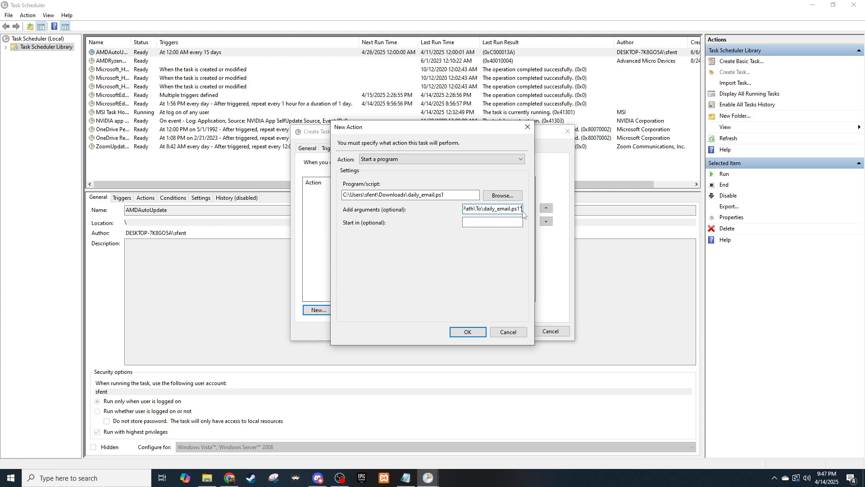
Replace the placeholder path in the action's -File argument with the email script's path in the user's downloads folder, and save the task
key(Left)
key(Left)
key(Left)
key(Left)
key(Left)
key(Left)
key(Left)
key(Left)
key(Left)
key(Left)
key(Left)
key(Left)
key(Left)
key(Left)
key(Left)
key(Left)
key(Left)
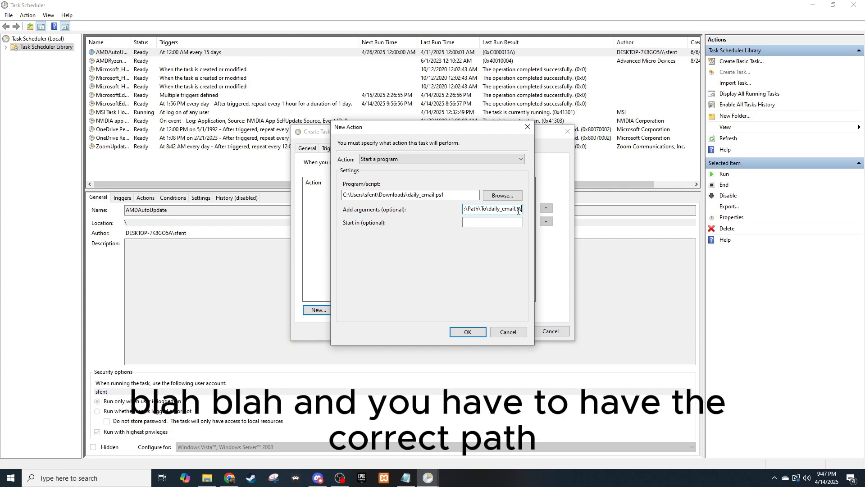
key(Left)
key(Left)
key(Left)
key(Left)
key(Left)
key(Left)
key(Left)
key(Left)
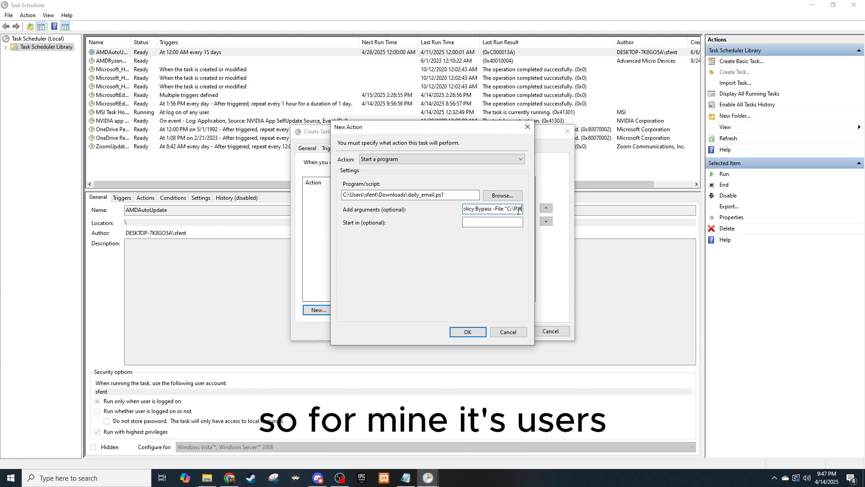
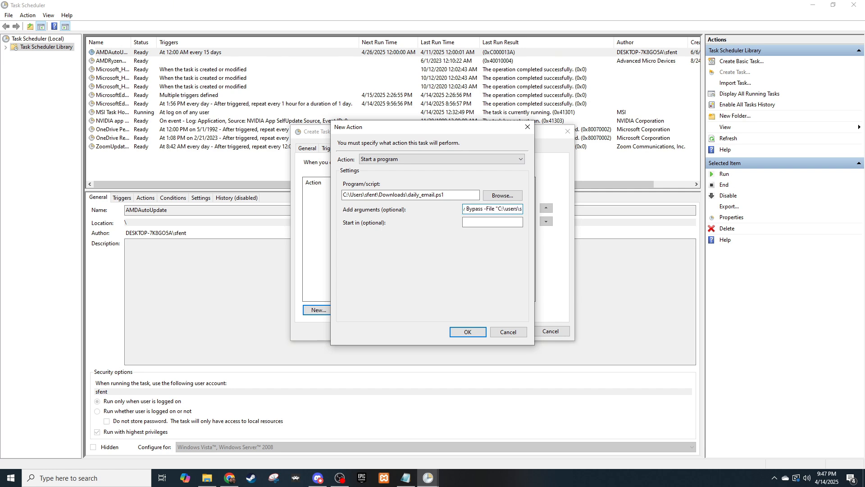
text(ownloads\dail)
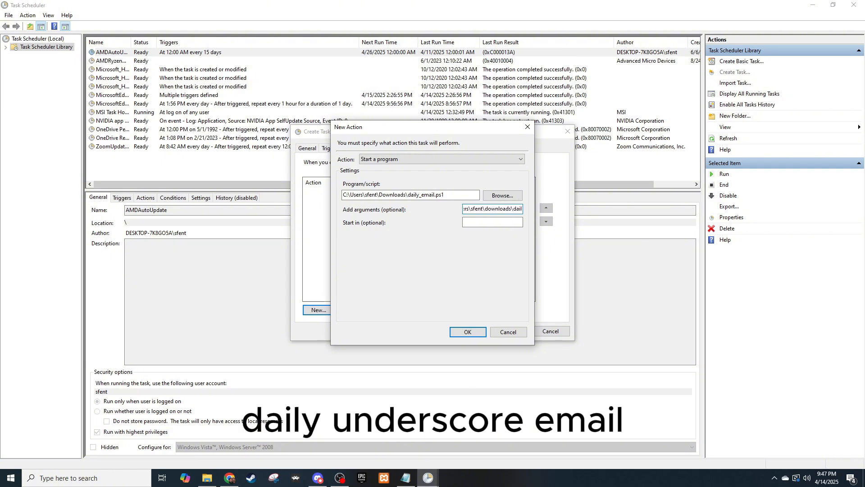
text(_email)
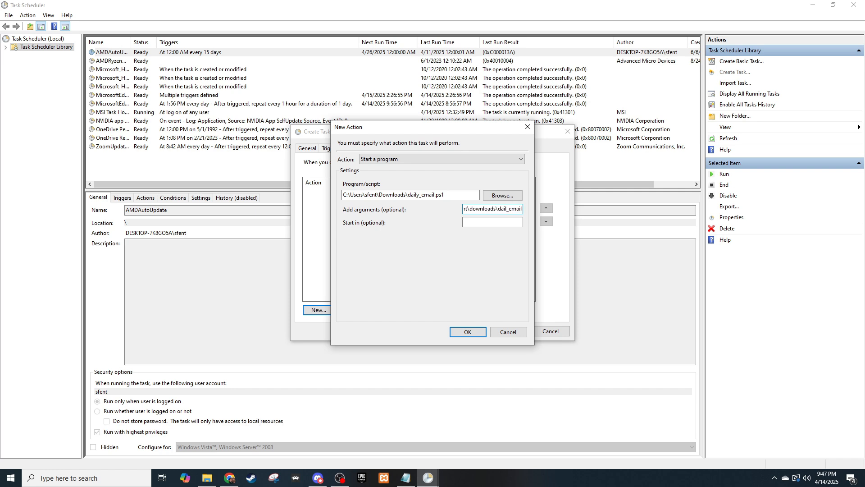
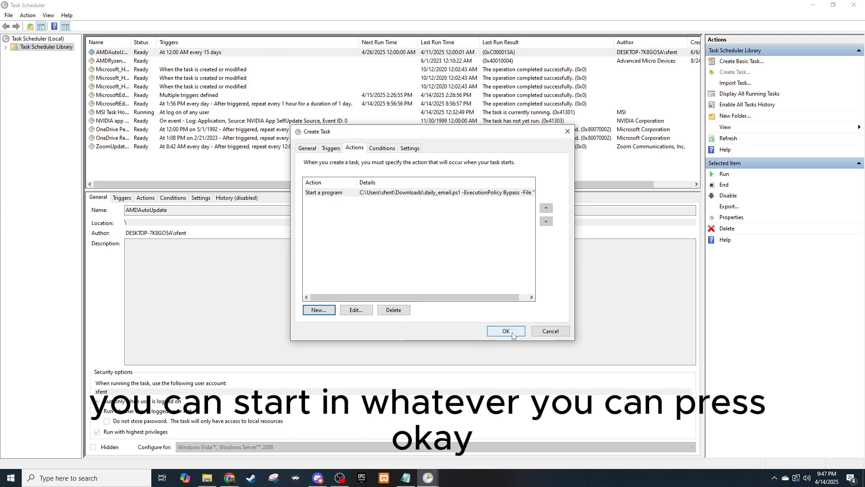
click(505, 332)
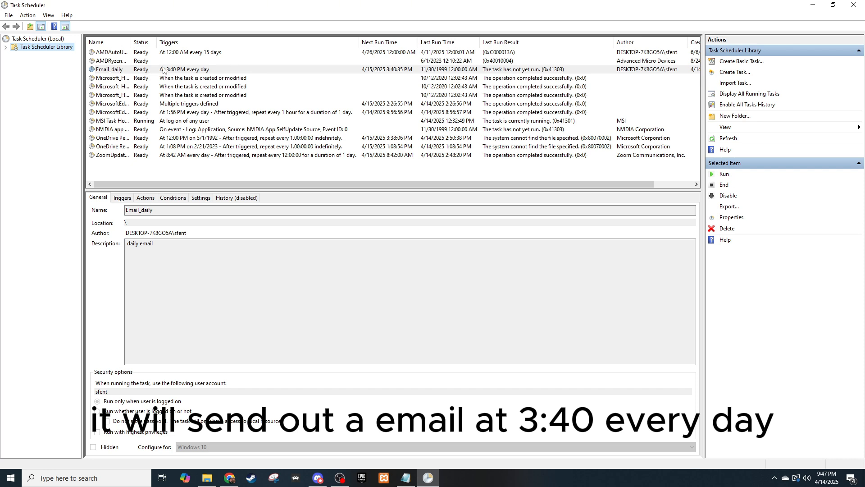
Delete the Email_daily task from the Task Scheduler Library
right_click(219, 70)
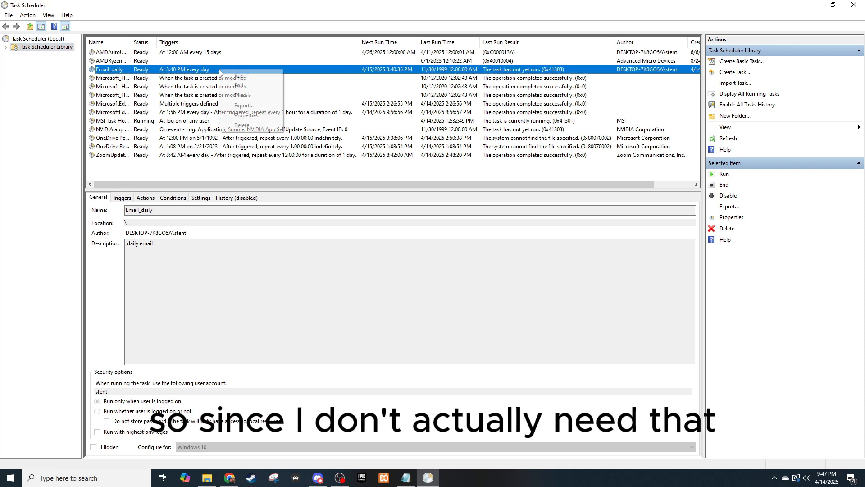
click(248, 126)
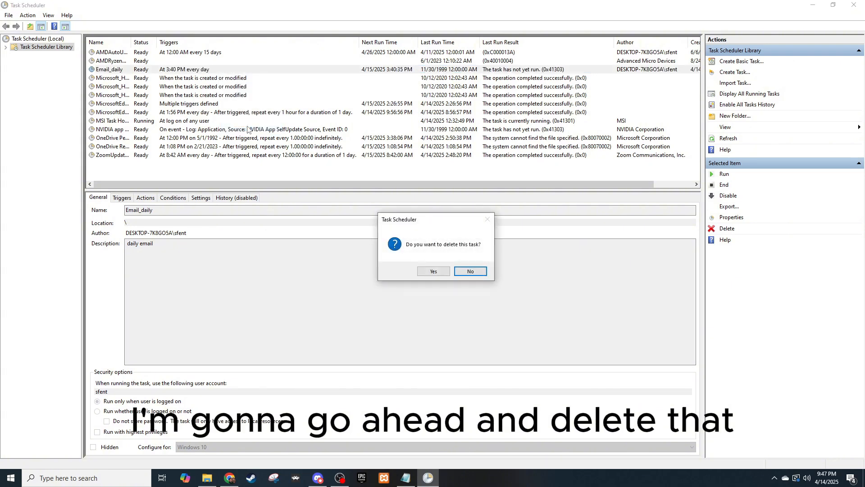
click(432, 271)
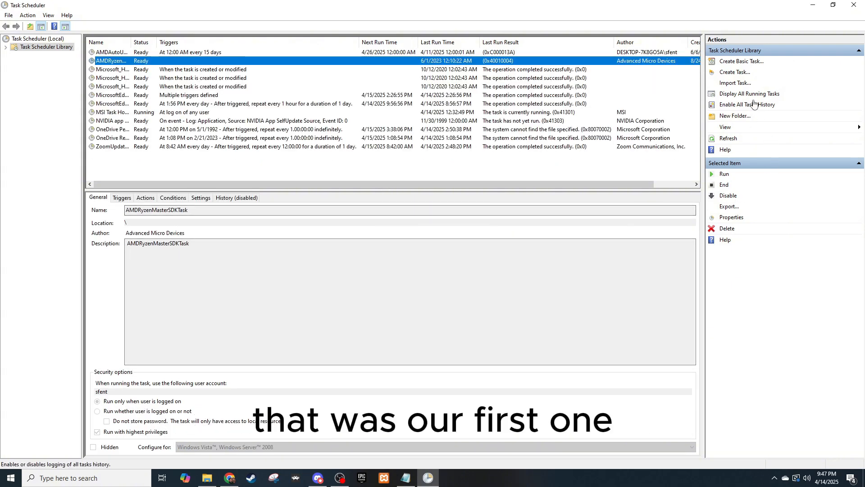
Start a new task named Daily_backup and configure it for Windows 10
click(737, 72)
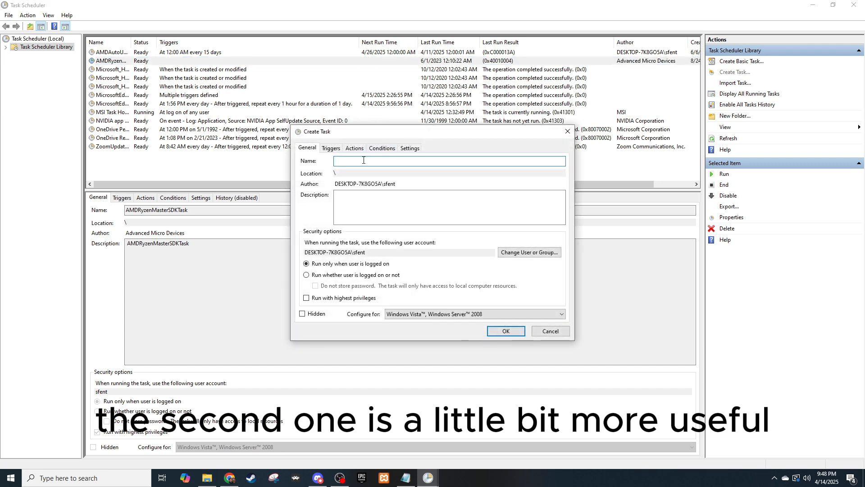
text(Daia)
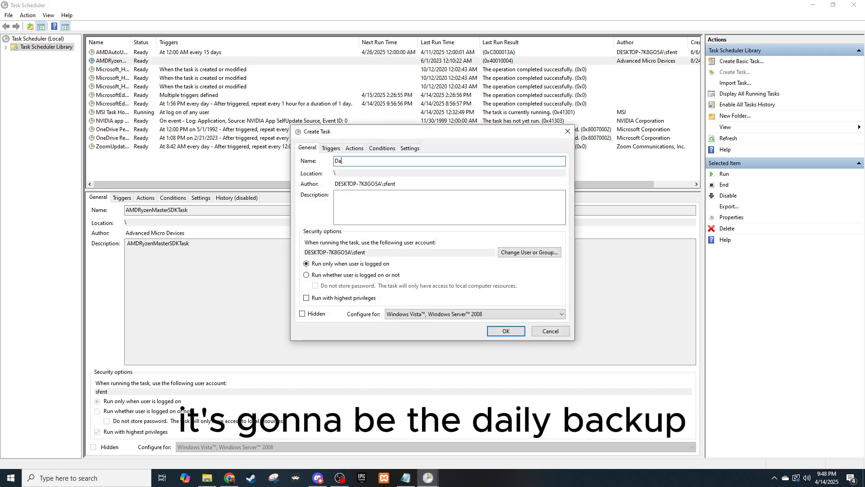
text(_backup)
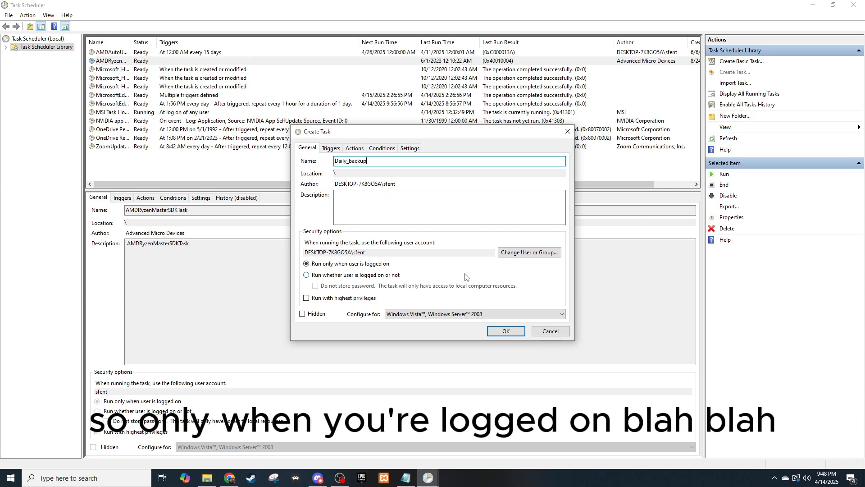
click(458, 314)
click(452, 328)
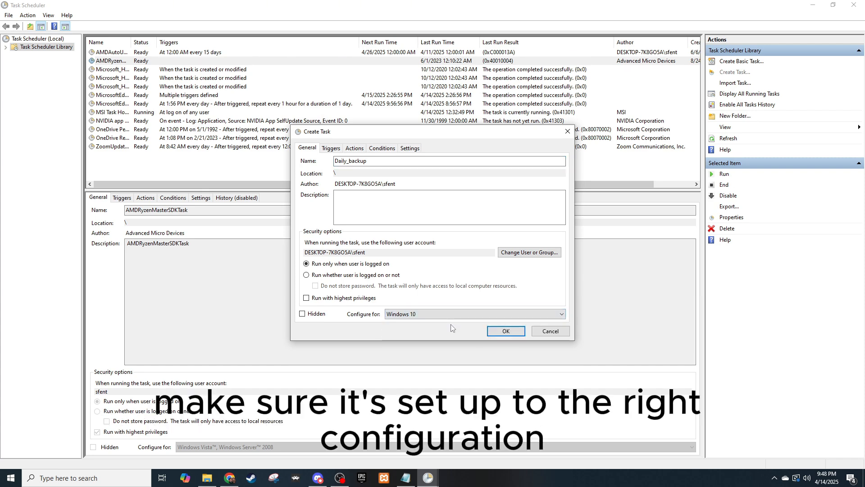
Start a new trigger for the task that runs daily on a schedule
click(331, 148)
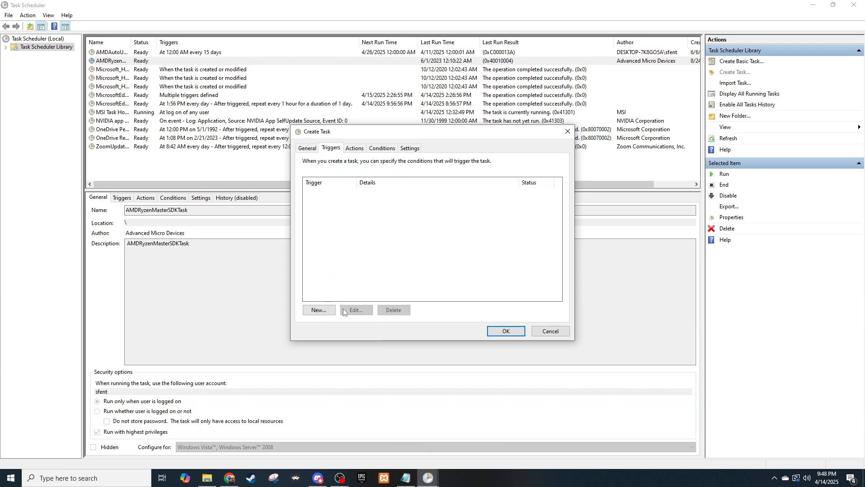
click(319, 310)
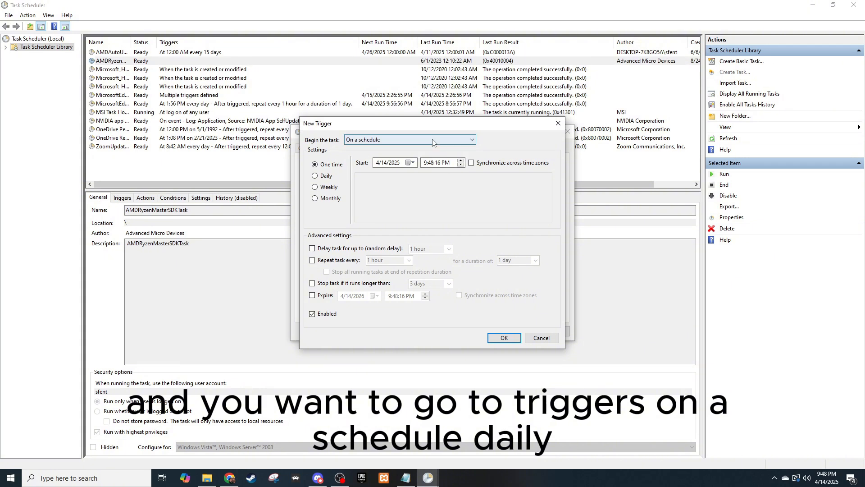
click(324, 176)
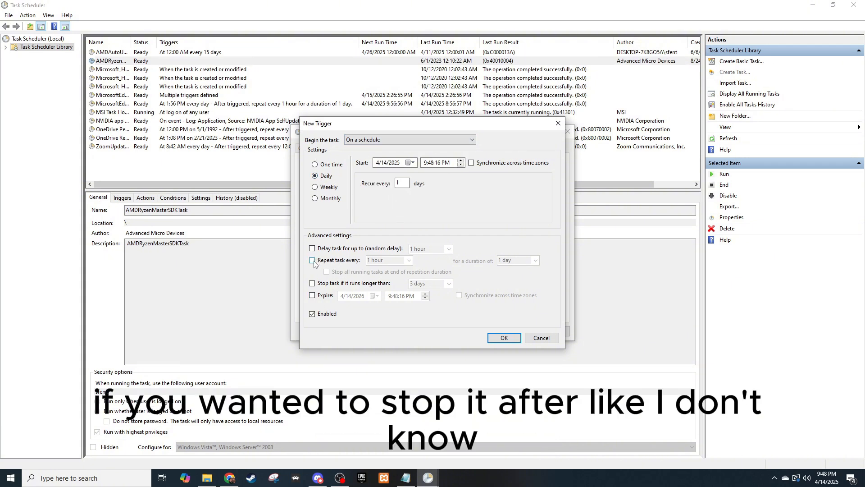
Try the trigger's option to stop after 3 days and its 1 hour repetition, and turn both off again
click(313, 283)
click(449, 284)
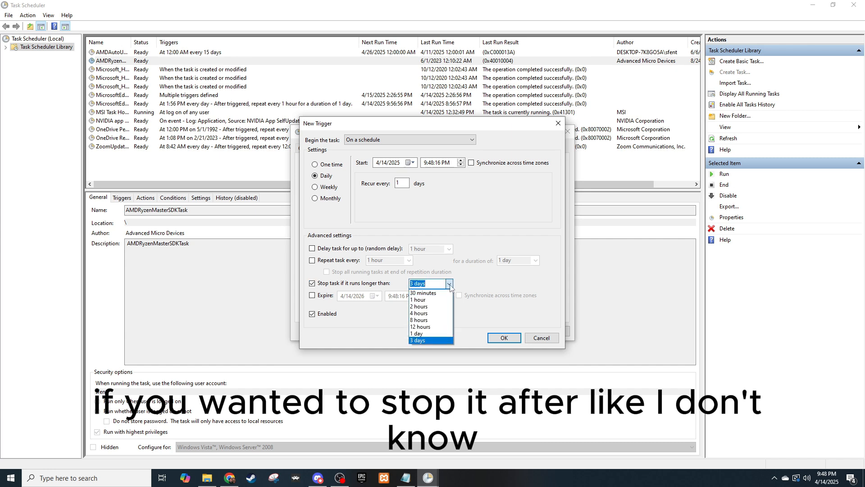
click(421, 341)
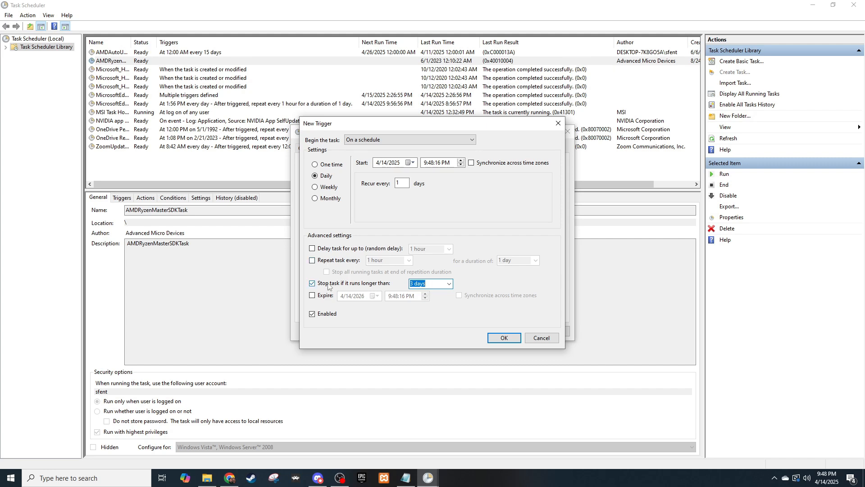
click(312, 283)
click(312, 260)
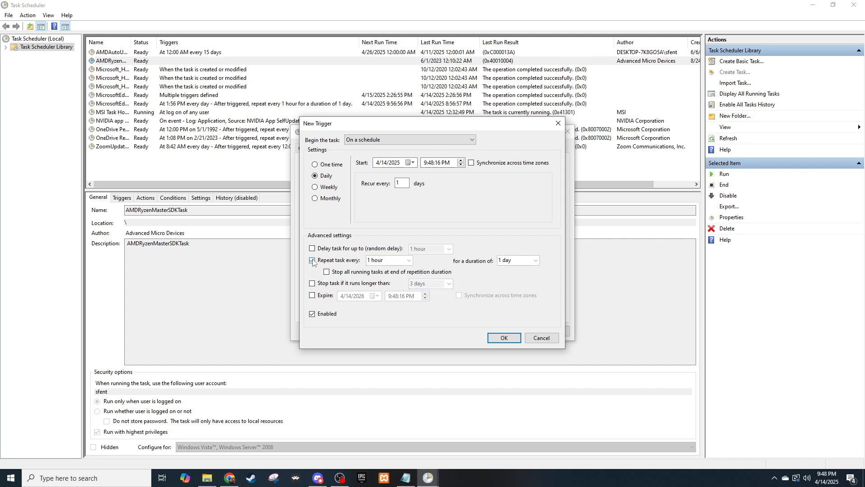
click(409, 261)
click(409, 261)
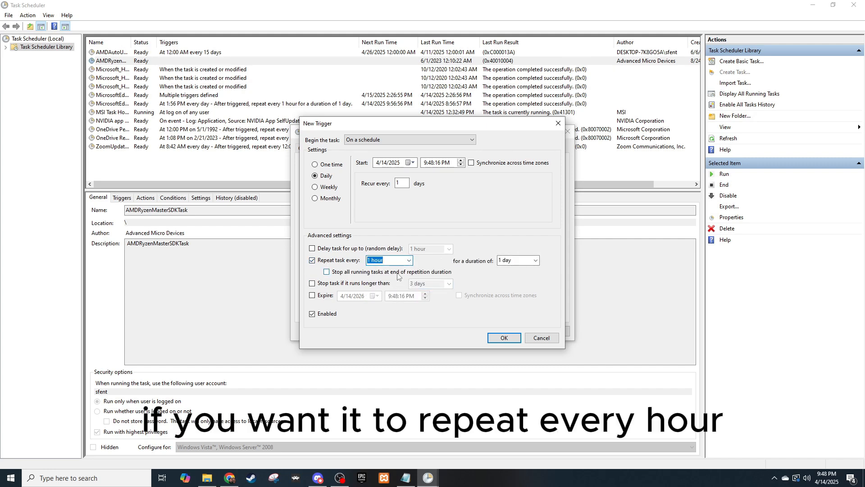
click(535, 260)
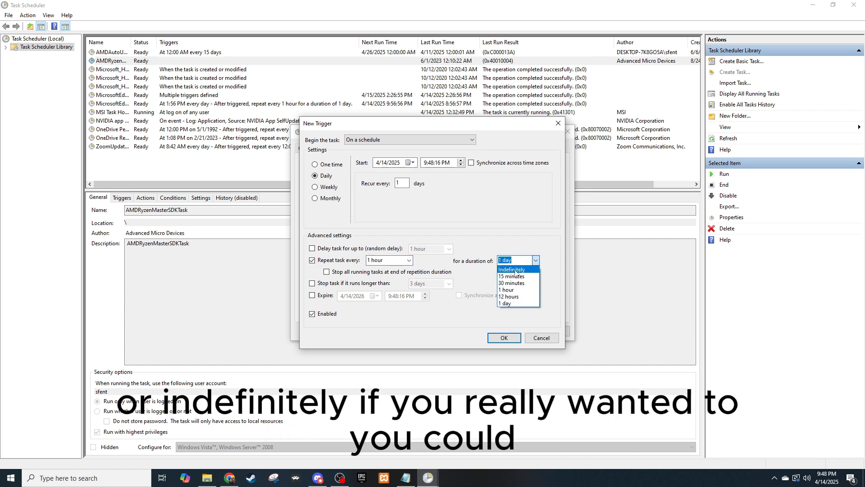
click(329, 265)
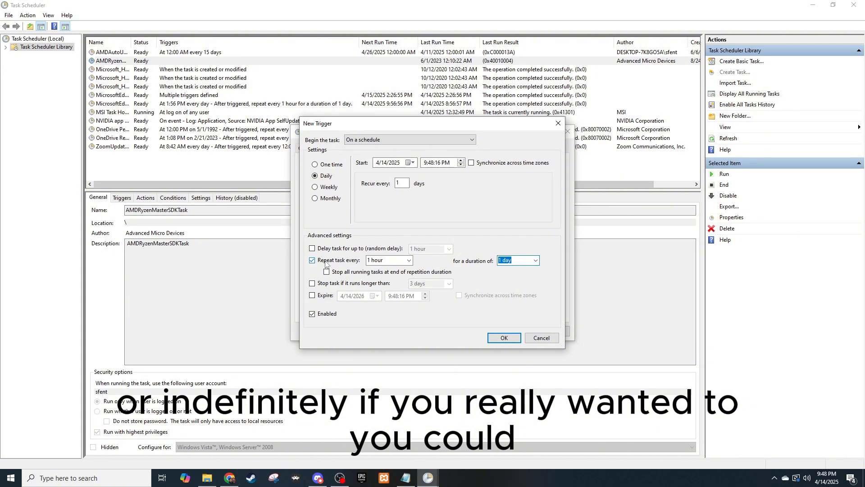
click(325, 264)
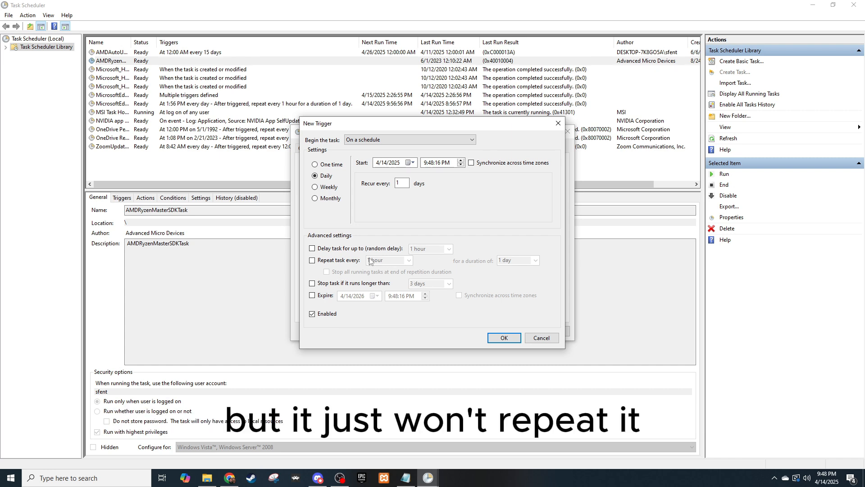
Save the daily trigger and start a new action for the task
click(504, 338)
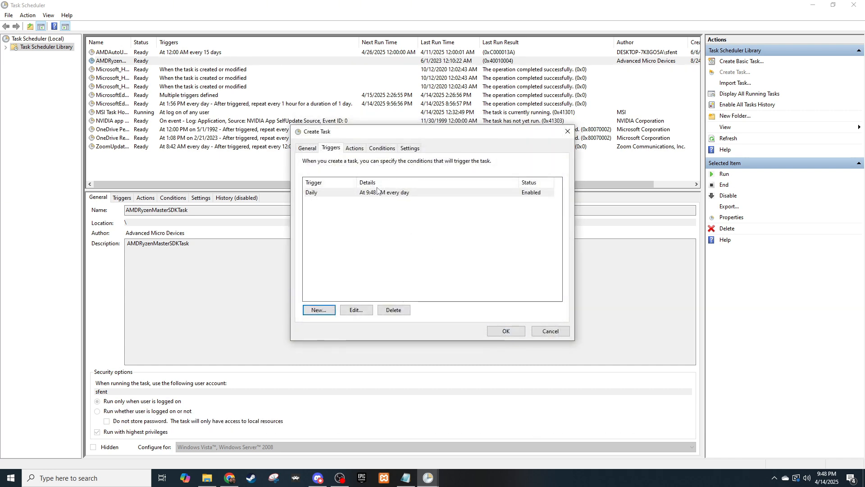
click(355, 148)
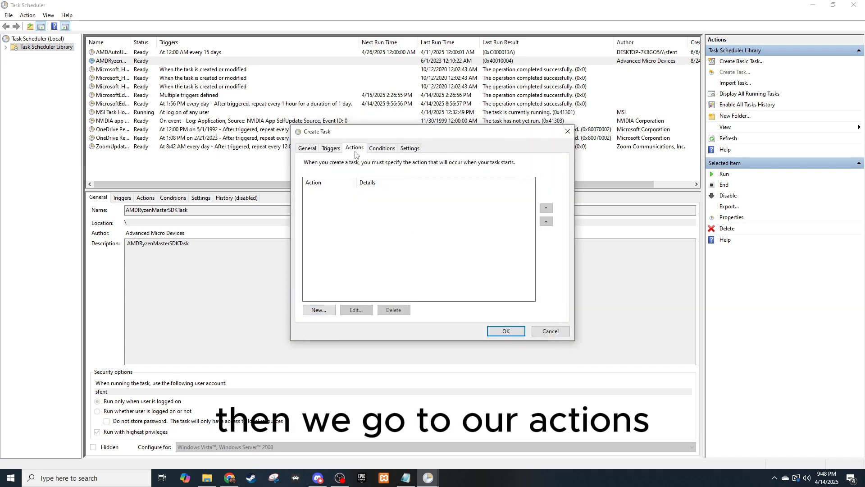
click(317, 310)
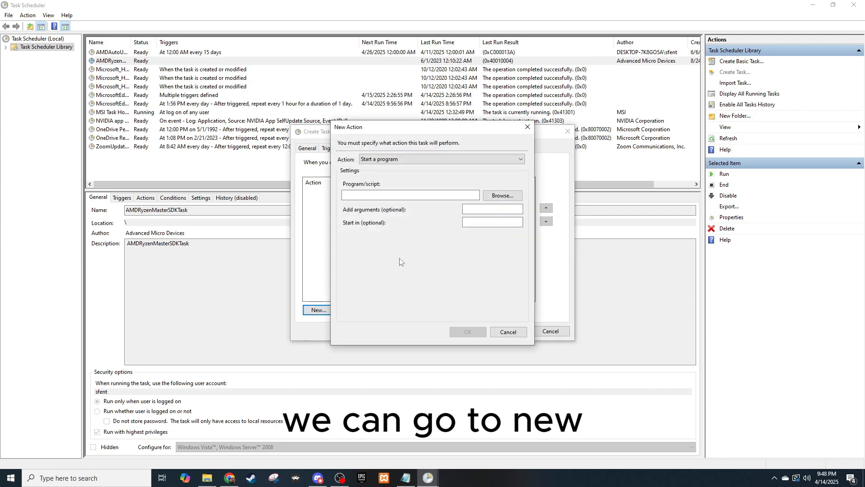
Examine the xcopy command, its source and destination folders and its switches in backup.bat in Notepad++, and close it
click(498, 197)
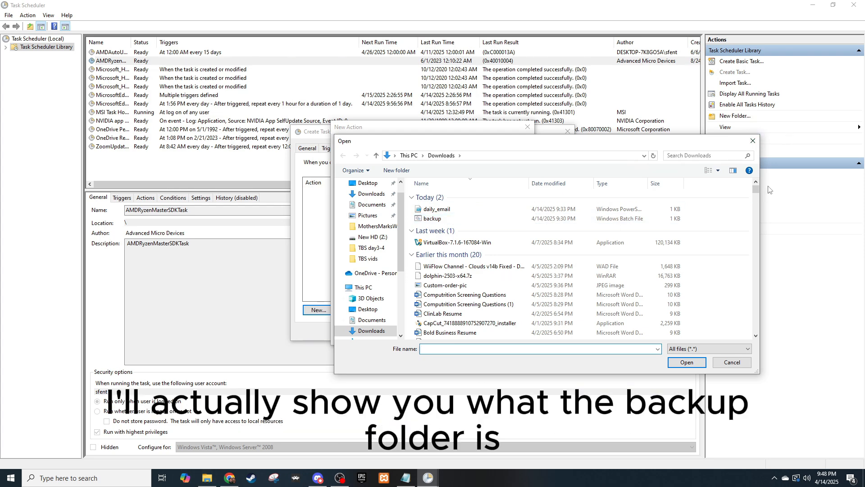
click(757, 142)
key(super+e)
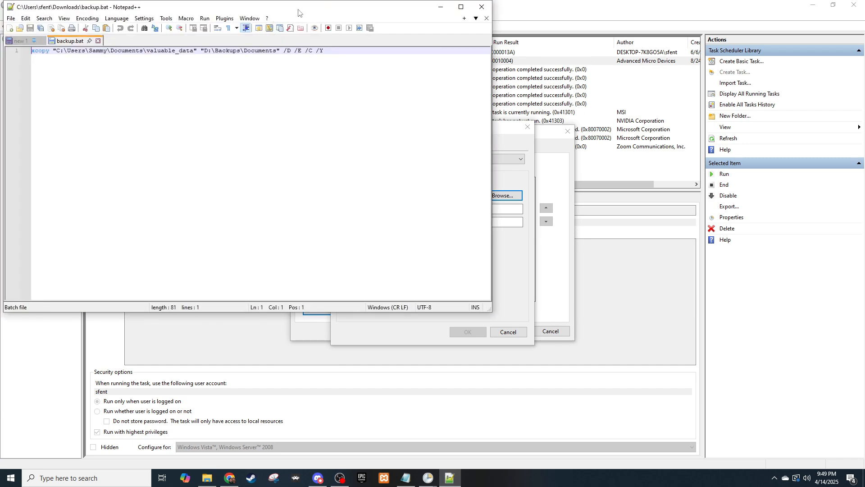
drag(296, 14, 464, 83)
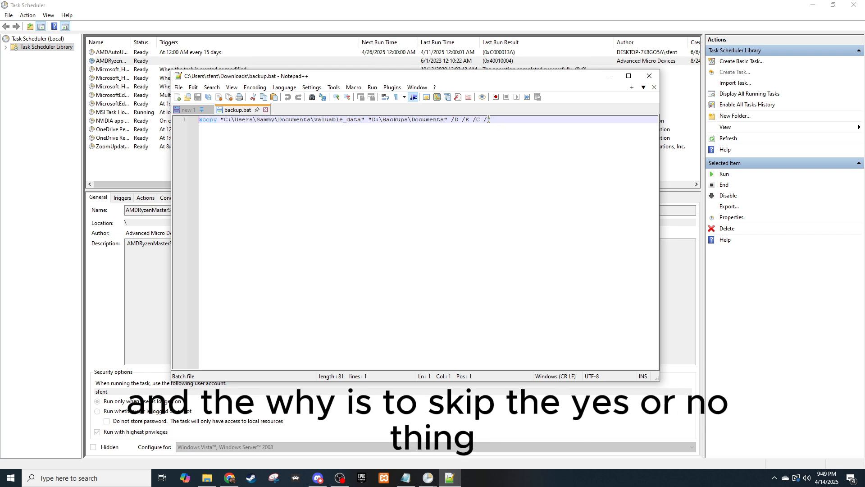
click(649, 76)
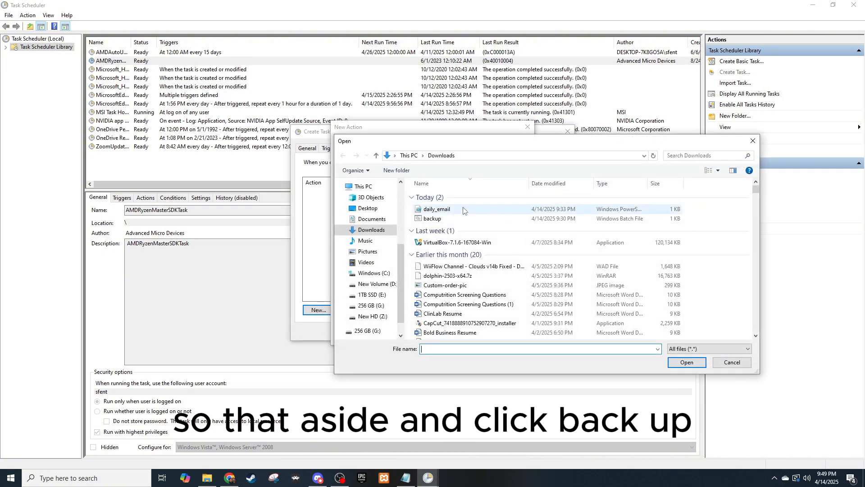
Set backup.bat from the Downloads folder as the action's program without arguments, and save the Daily_backup task
click(436, 220)
click(681, 359)
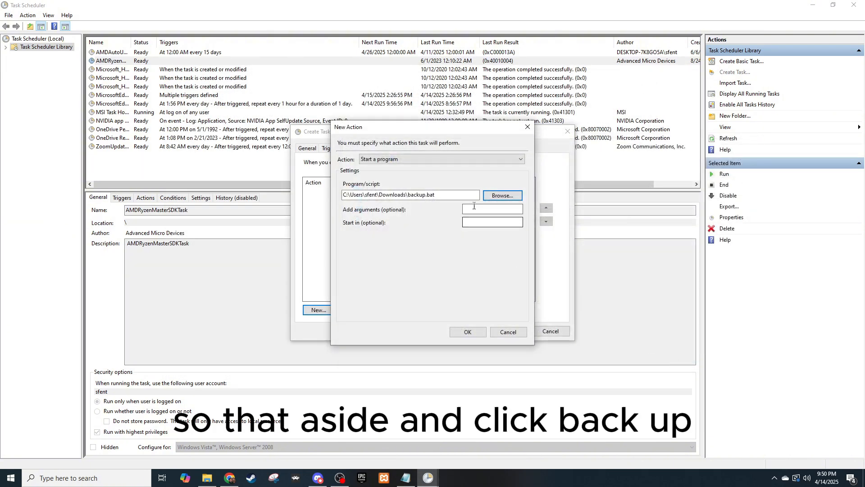
click(489, 210)
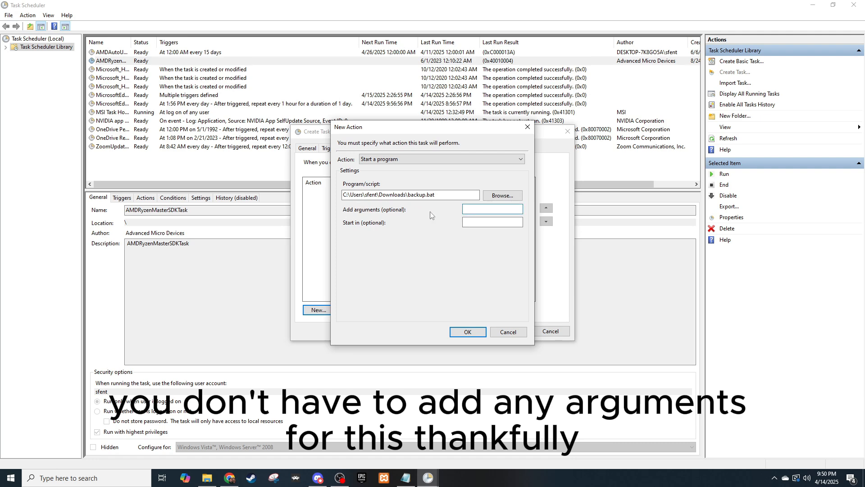
click(469, 331)
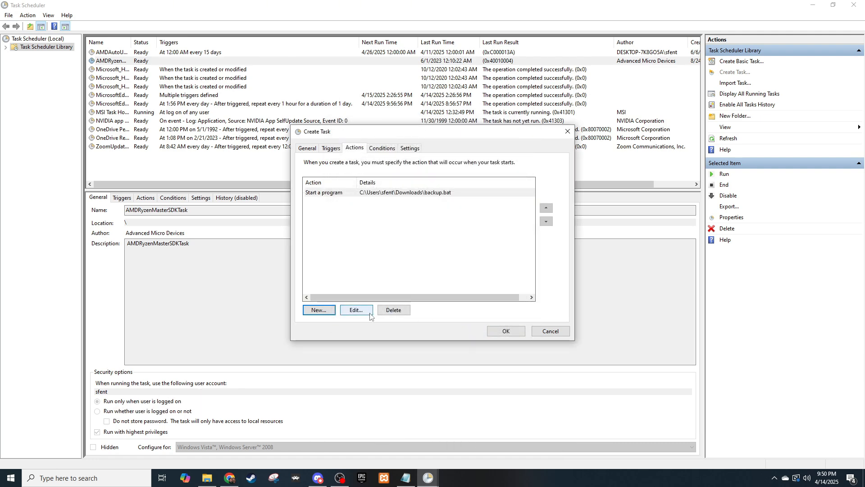
click(519, 330)
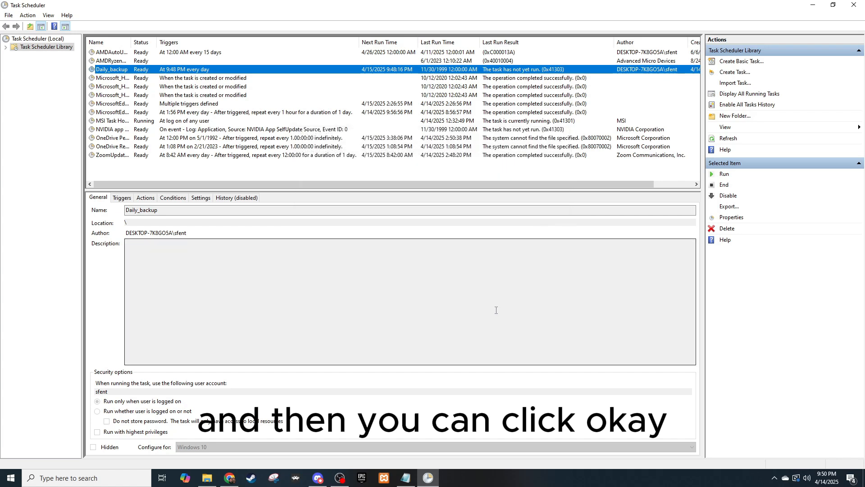
Delete the Daily_backup task from the Task Scheduler Library and confirm the deletion
right_click(224, 70)
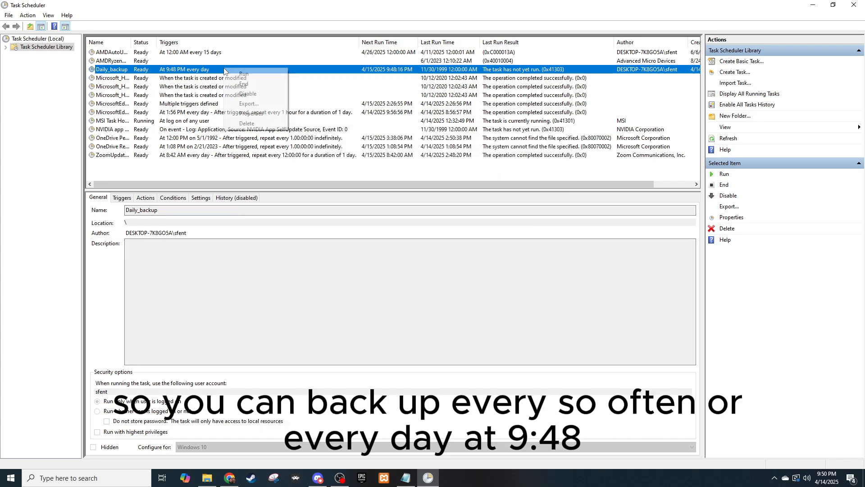
click(247, 123)
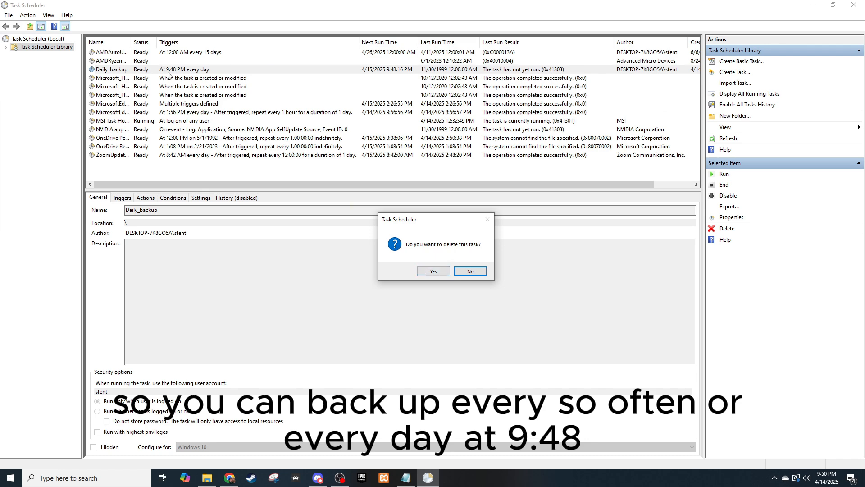
click(432, 271)
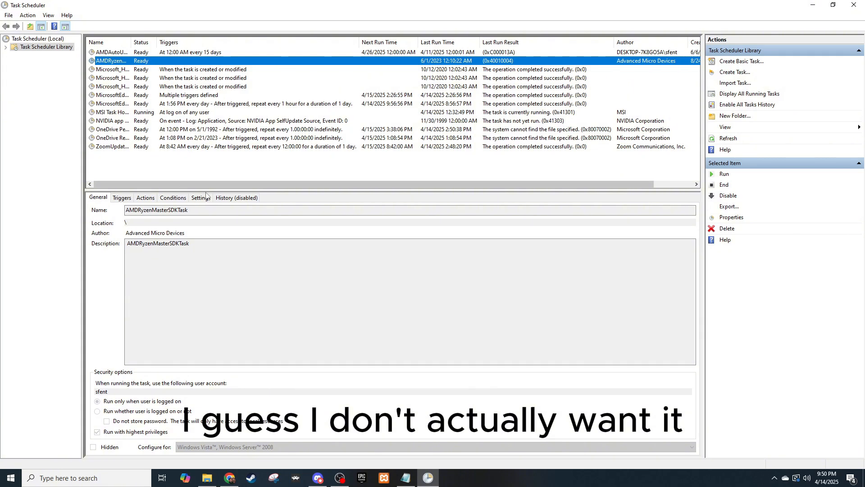
Start a new task named rickroll and configure it for Windows 10
click(726, 73)
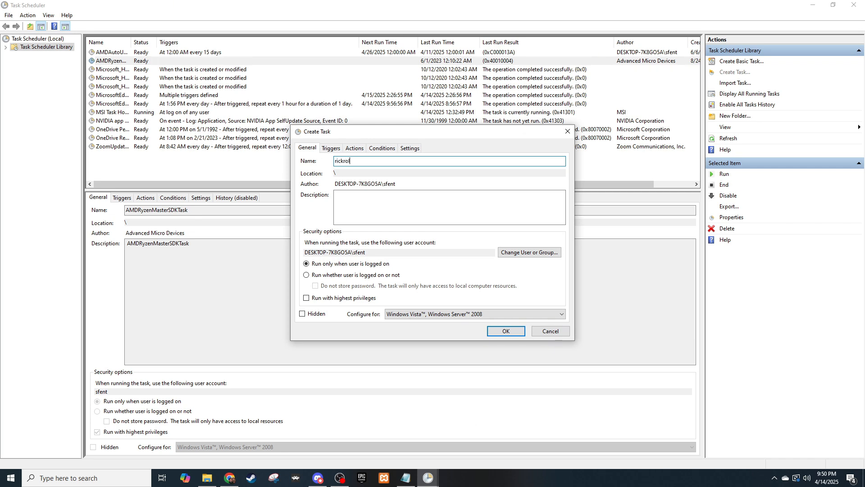
click(444, 314)
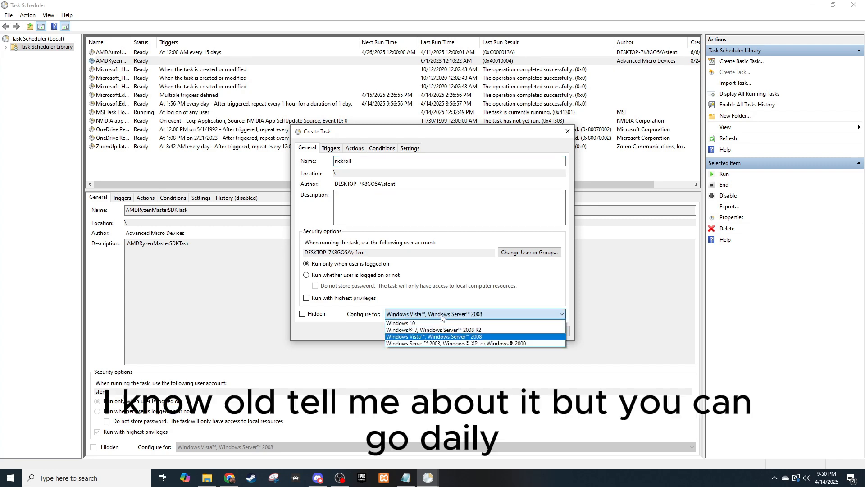
click(436, 344)
Add a daily trigger to the rickroll task that repeats every 5 minutes for an indefinite duration
click(333, 150)
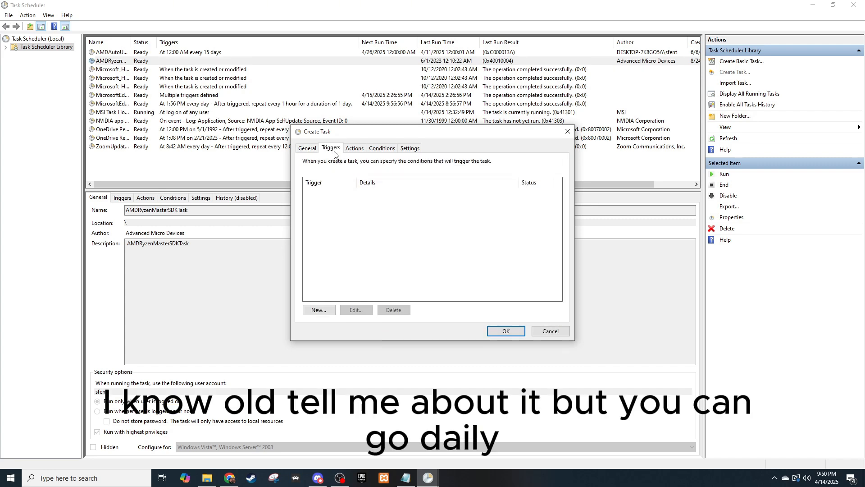
click(318, 310)
click(320, 176)
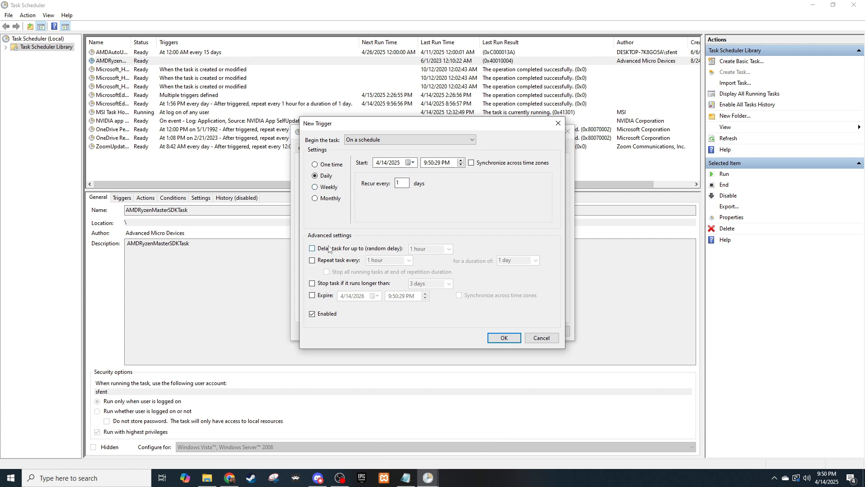
click(312, 260)
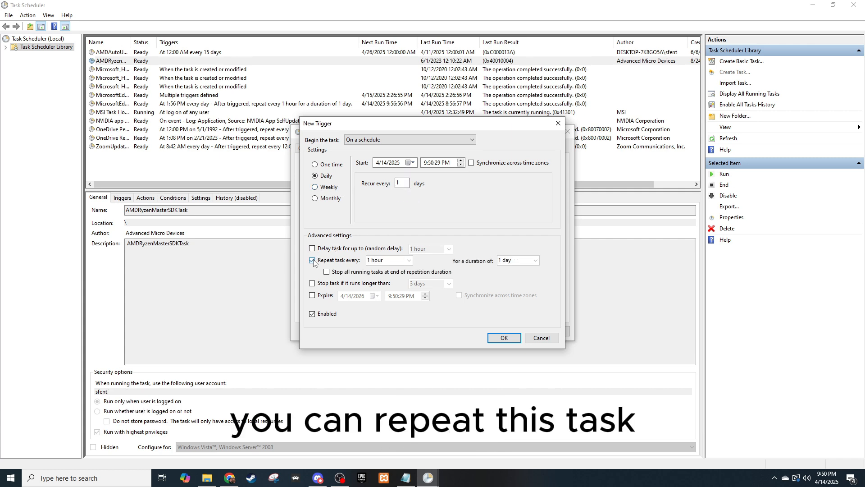
click(409, 260)
click(405, 270)
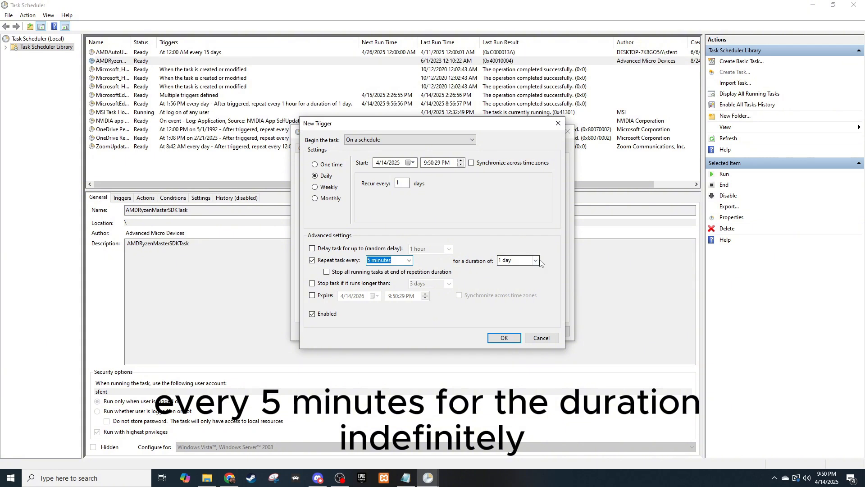
click(536, 260)
click(511, 269)
click(504, 339)
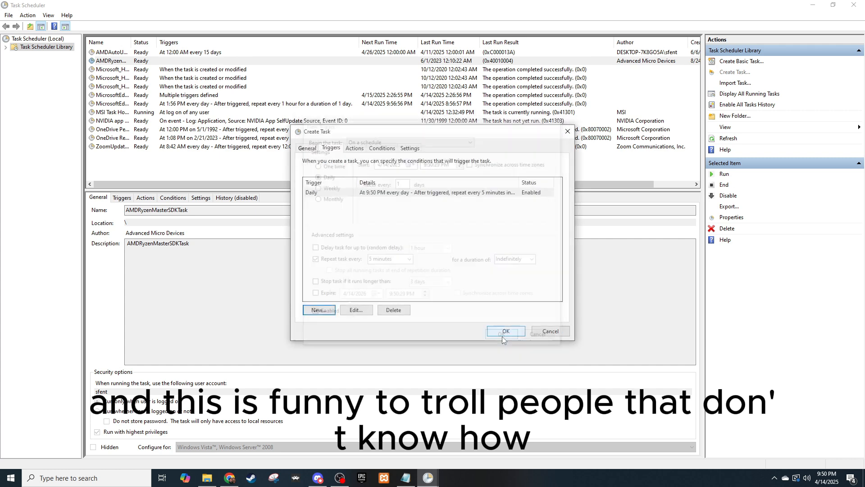
Add a new Start a program action to the task and set its program to cmd
click(355, 148)
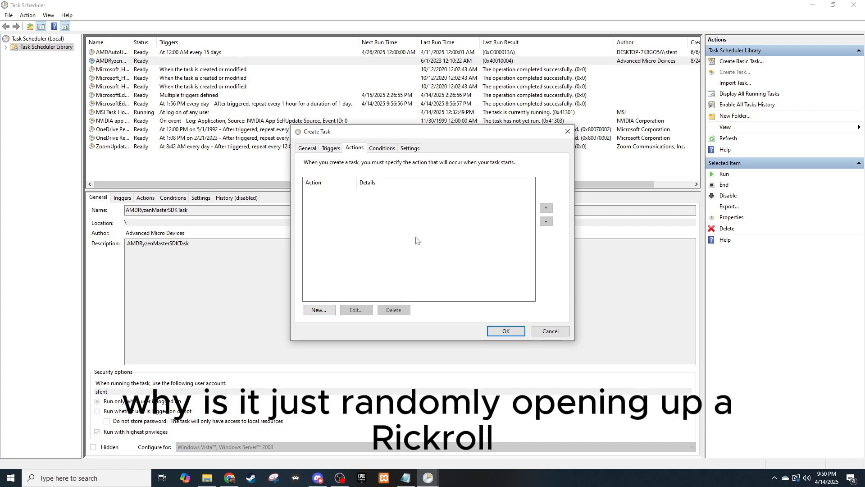
click(316, 310)
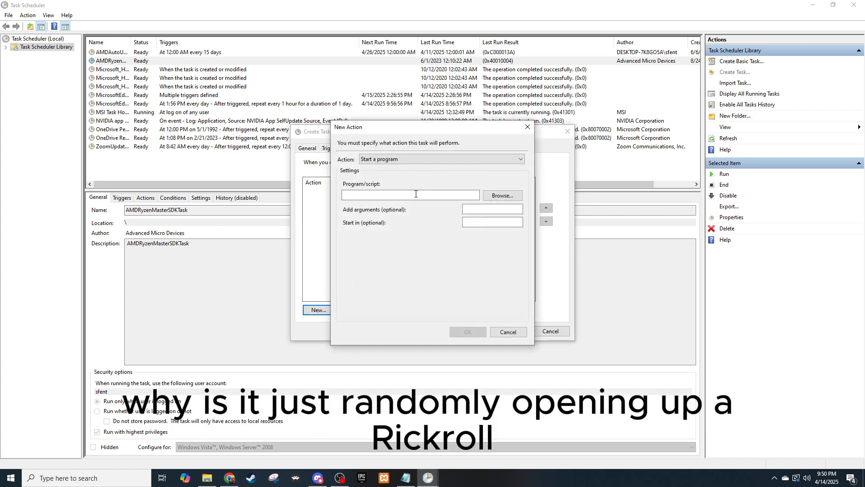
click(493, 160)
click(437, 169)
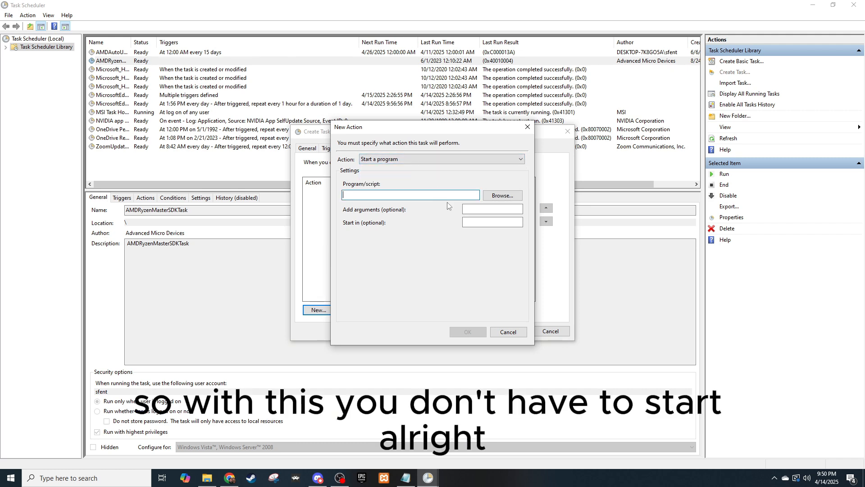
click(477, 210)
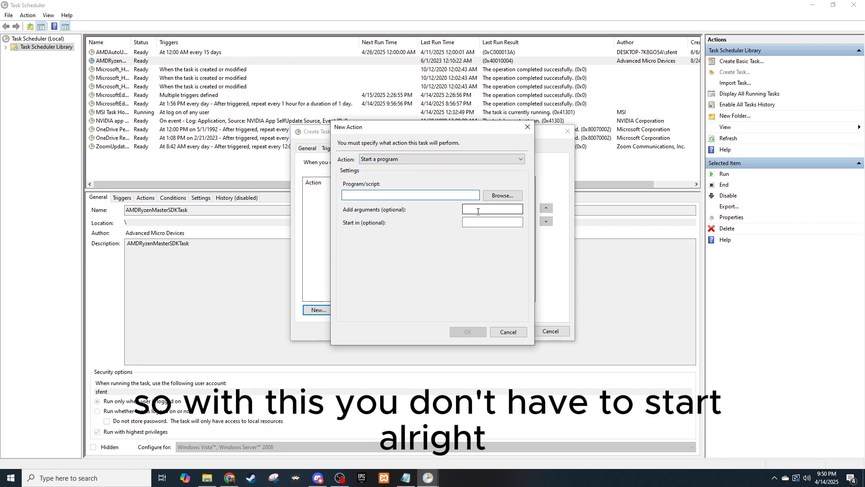
click(426, 197)
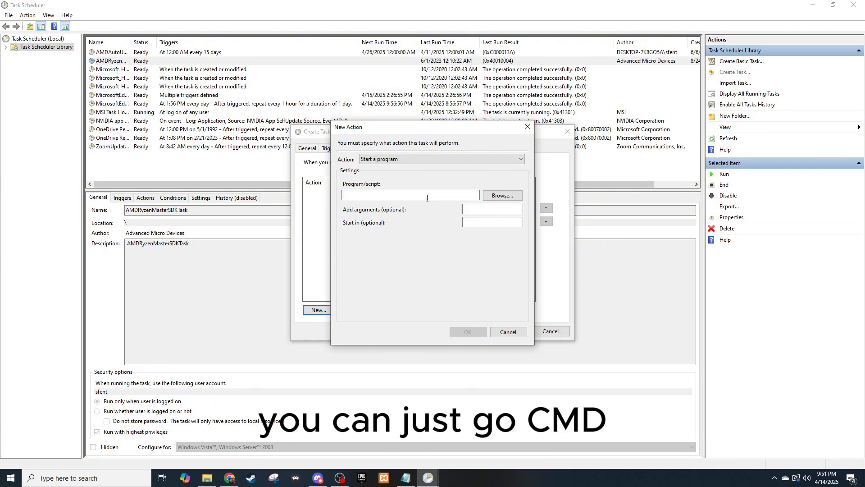
text(cmd)
click(495, 210)
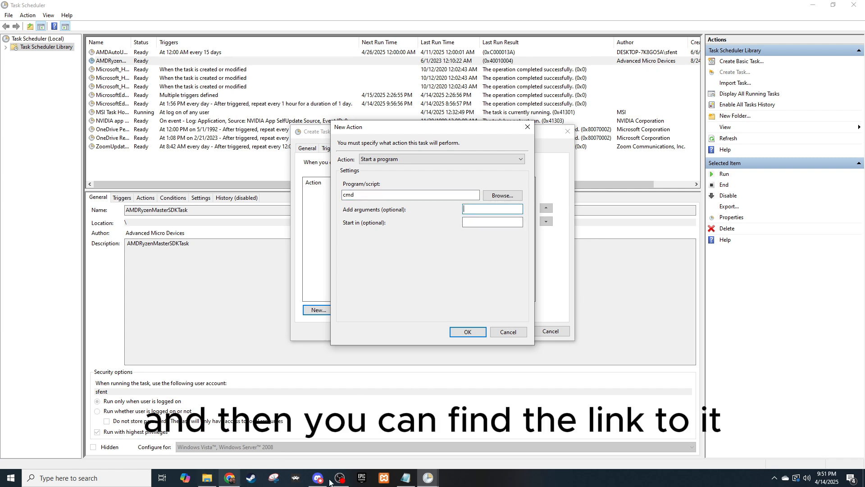
click(409, 481)
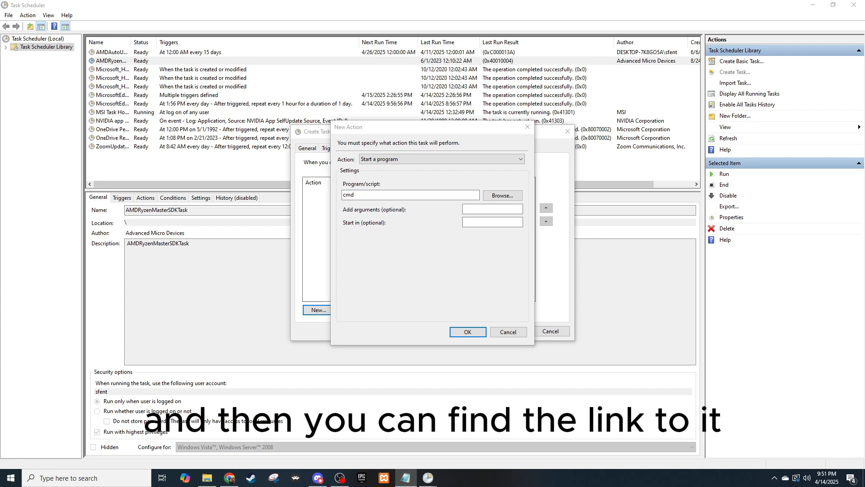
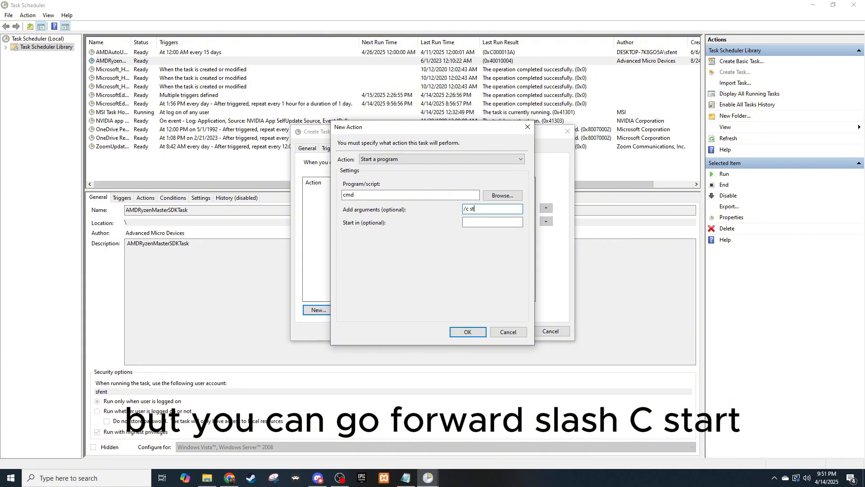
key(alt+Tab)
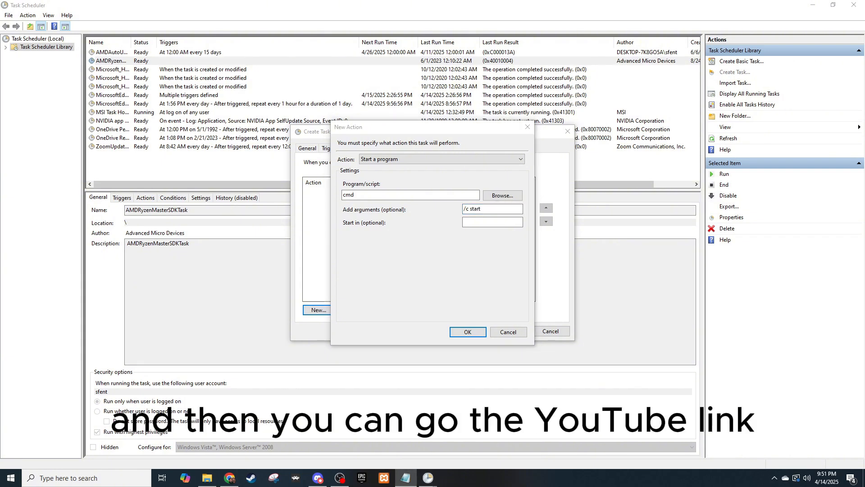
click(488, 210)
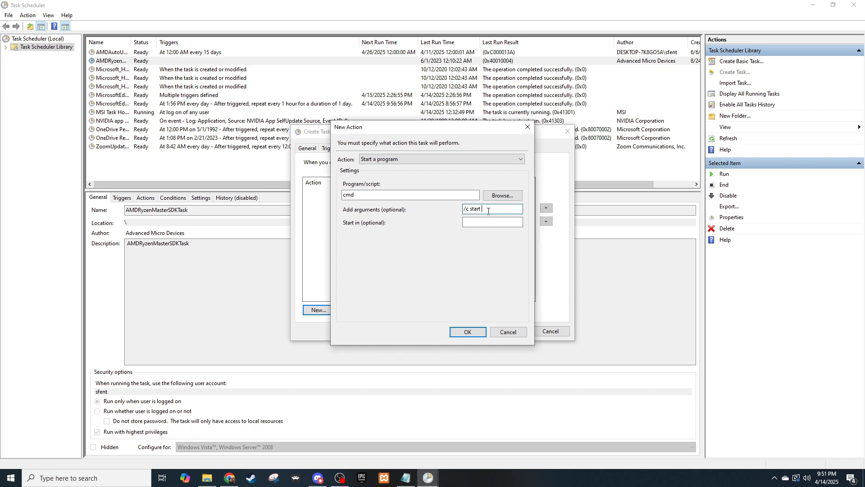
text(https://www.youtube.com/watch?v=dQw4w9WgXcQ)
click(469, 329)
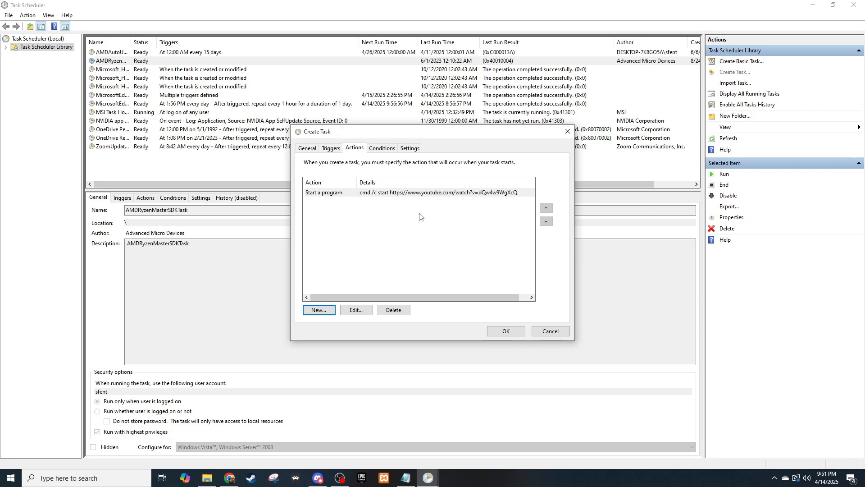
click(505, 331)
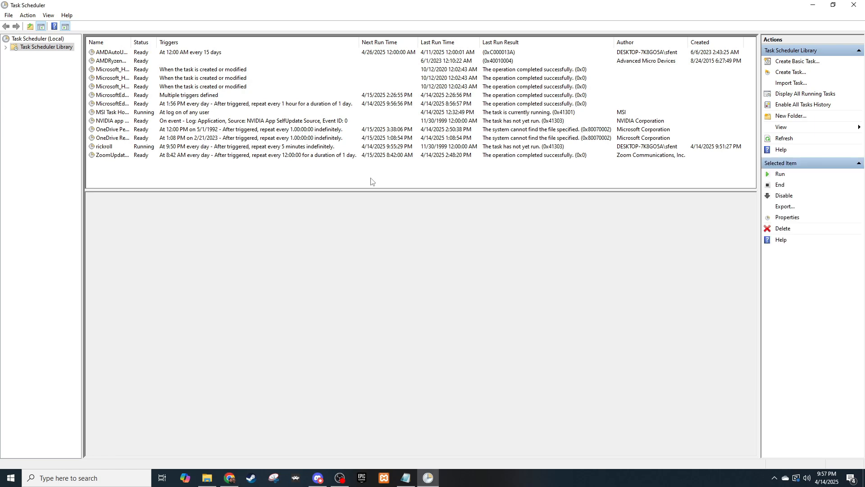
Run the rickroll task on demand from the task list
click(347, 147)
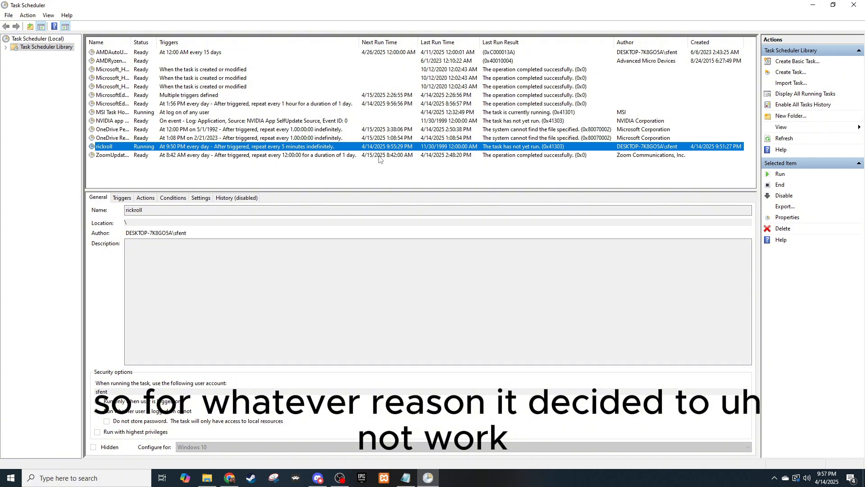
right_click(337, 148)
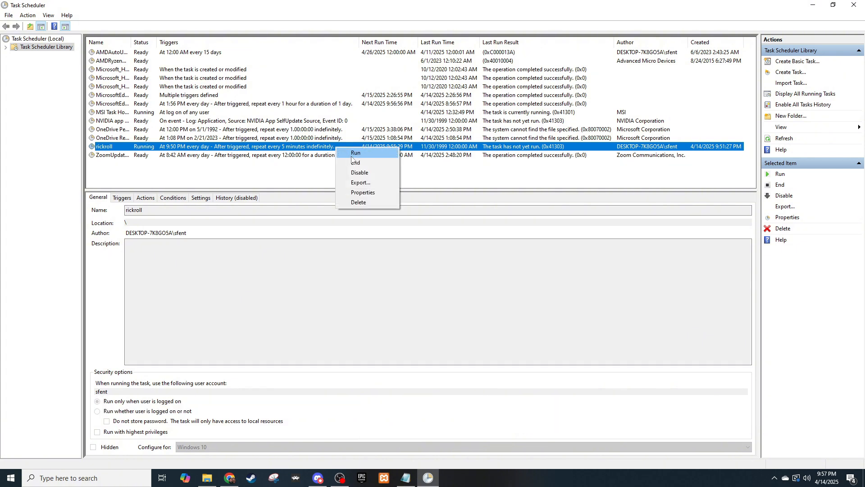
click(352, 155)
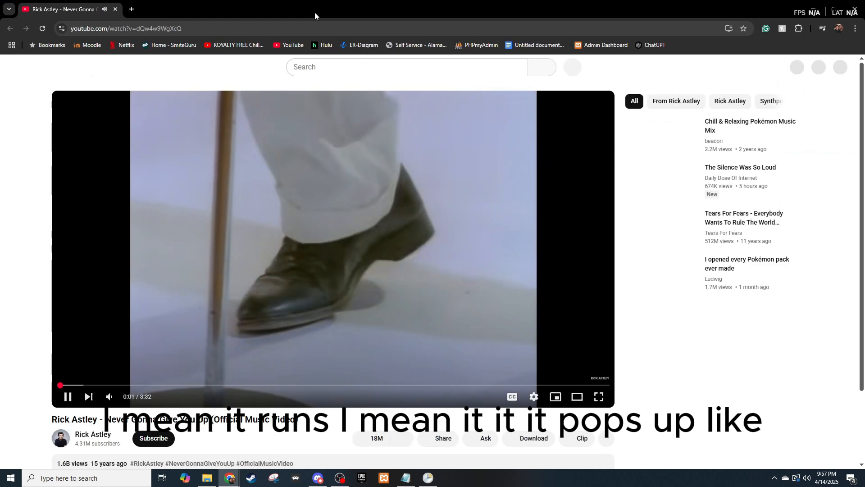
Shrink and close the browser window playing the YouTube video, and close Task Scheduler
drag(315, 12, 392, 164)
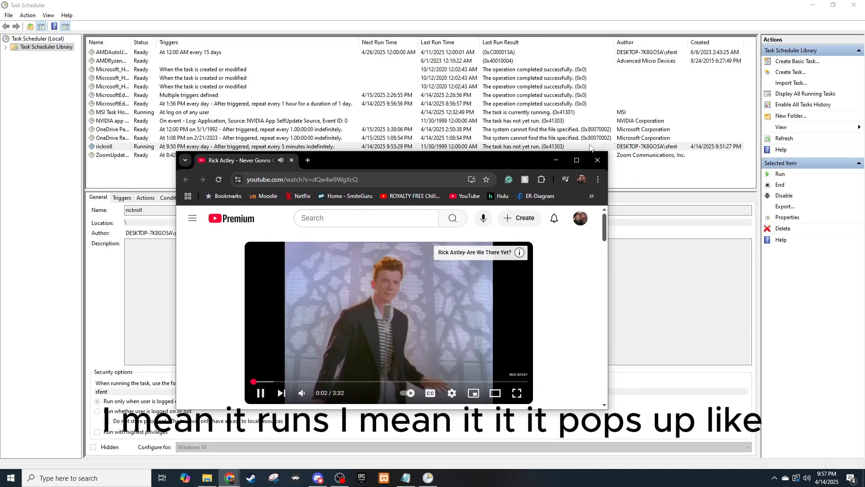
click(591, 162)
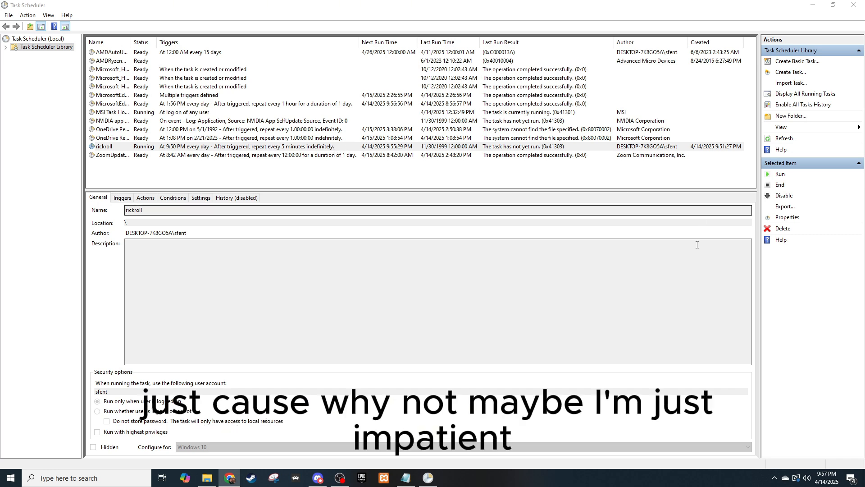
click(852, 7)
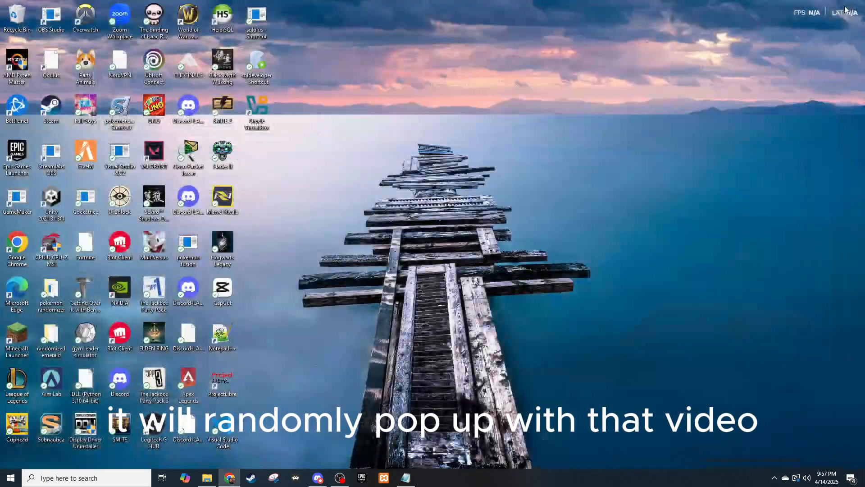